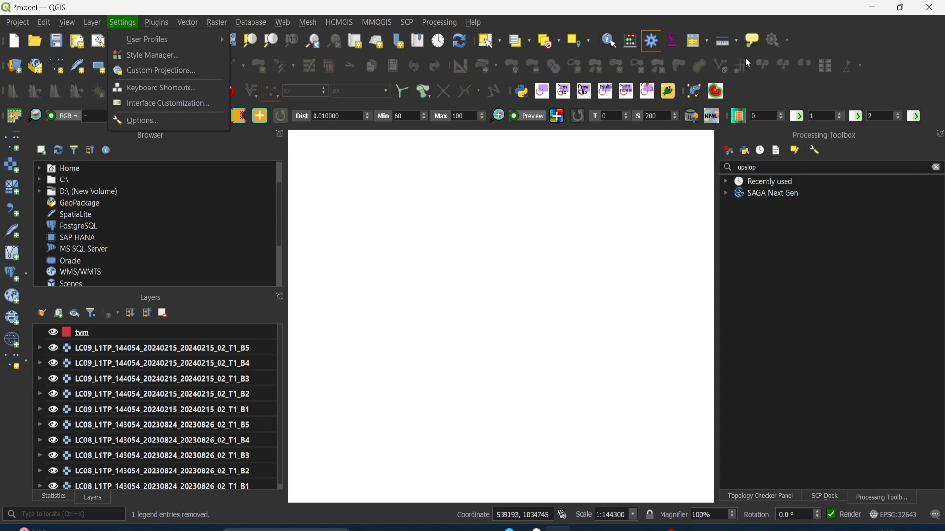
{"action": "left_click", "coordinate": [753, 84]}
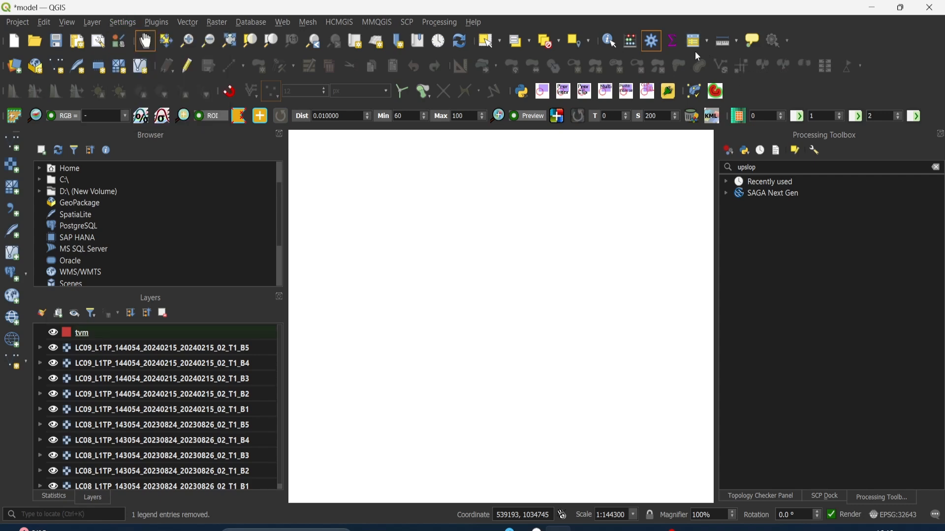
{"action": "left_click", "coordinate": [659, 44]}
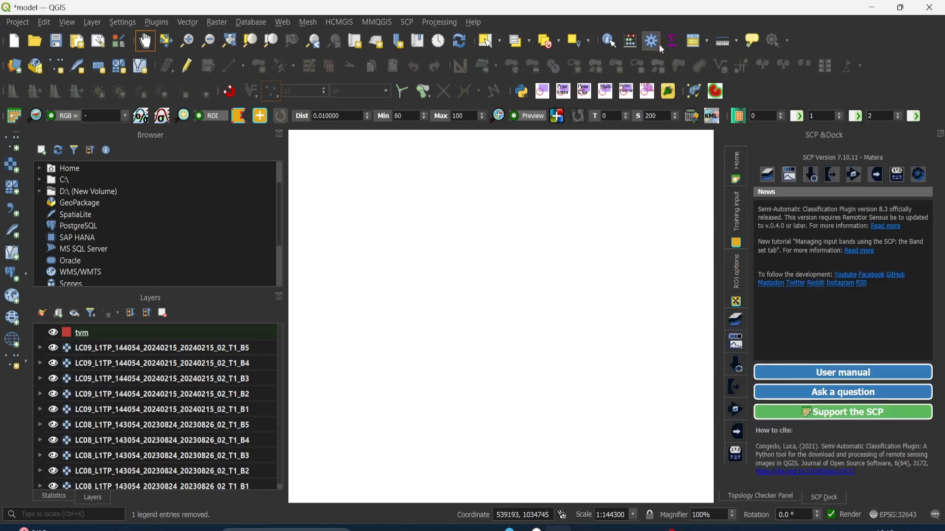
{"action": "left_click", "coordinate": [660, 44]}
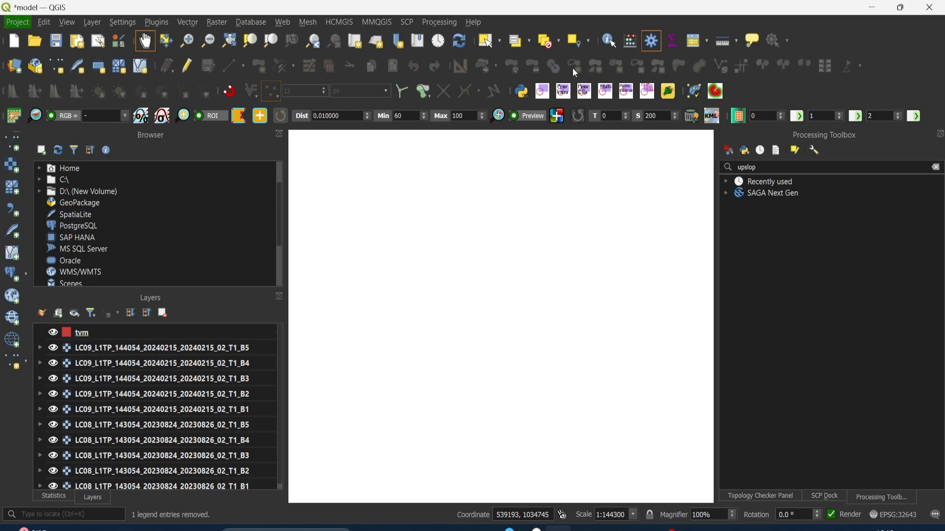
- Open the Model Designer and maximize its window
{"action": "left_click", "coordinate": [437, 22]}
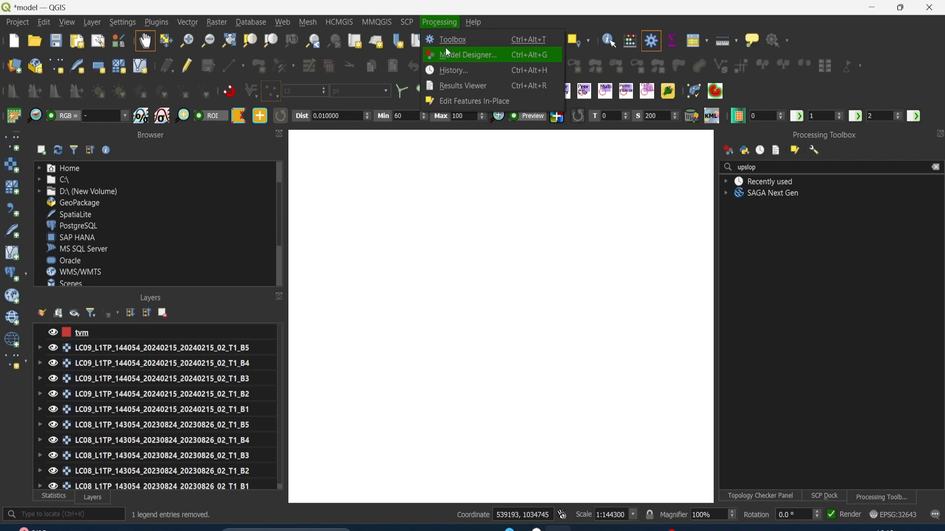
{"action": "left_click", "coordinate": [452, 57]}
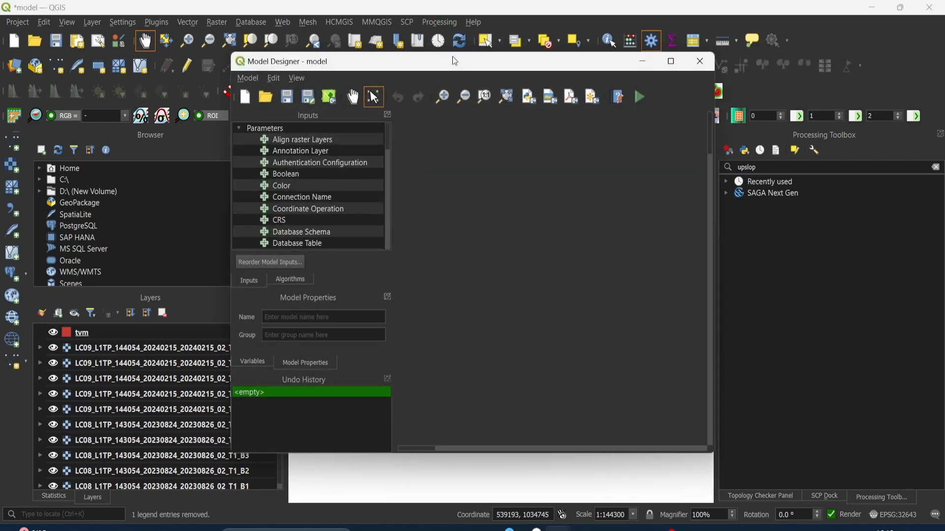
{"action": "left_click", "coordinate": [671, 61]}
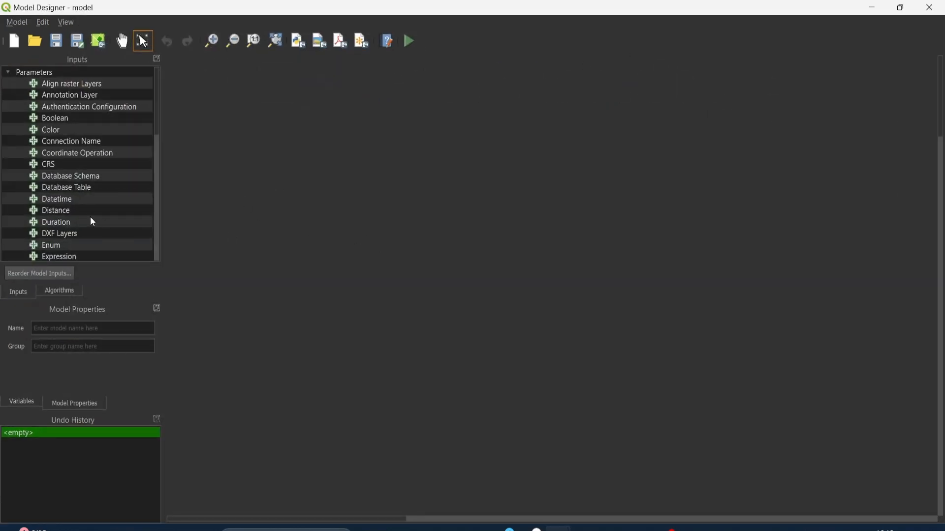
- Add a mandatory raster layer input named forComposit1 to the model and adjust its position near the canvas's upper edge
{"action": "left_click", "coordinate": [156, 140]}
{"action": "left_click", "coordinate": [158, 104]}
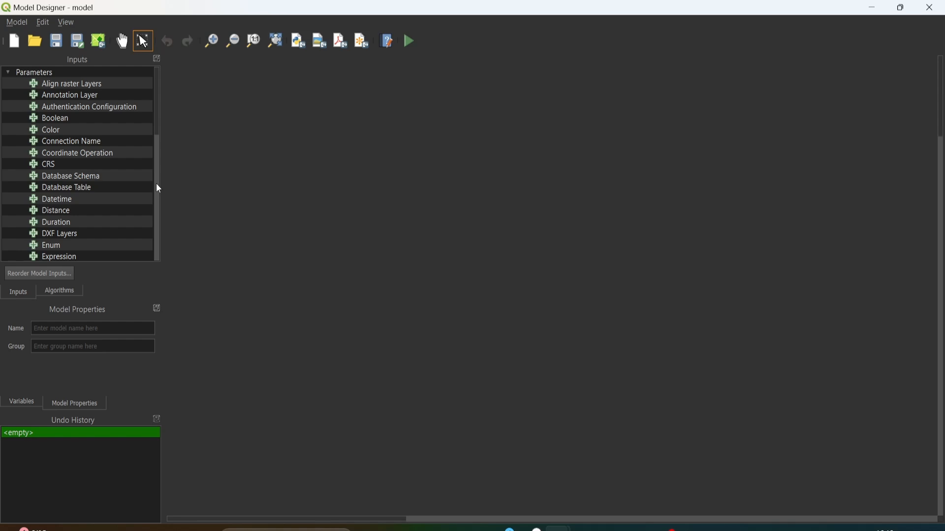
{"action": "scroll", "coordinate": [84, 225], "scroll_direction": "down", "scroll_amount": 8}
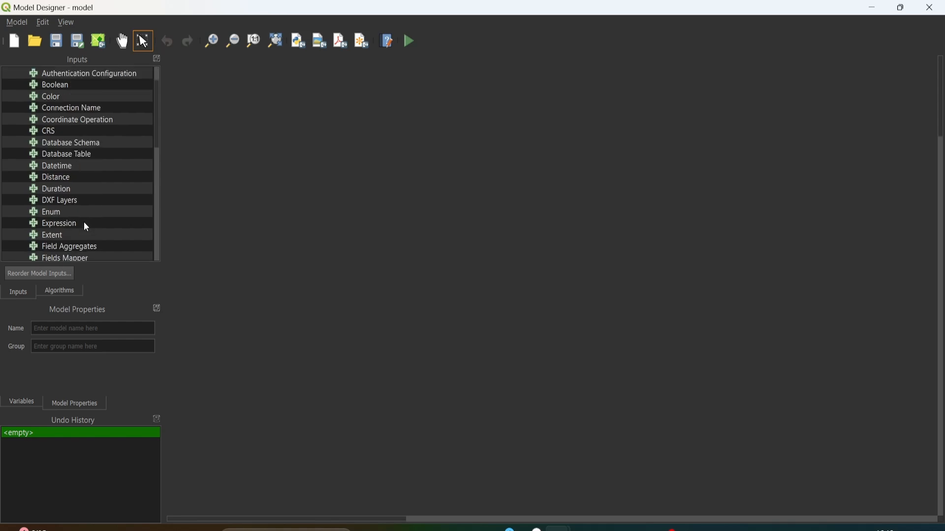
{"action": "scroll", "coordinate": [87, 227], "scroll_direction": "down", "scroll_amount": 2}
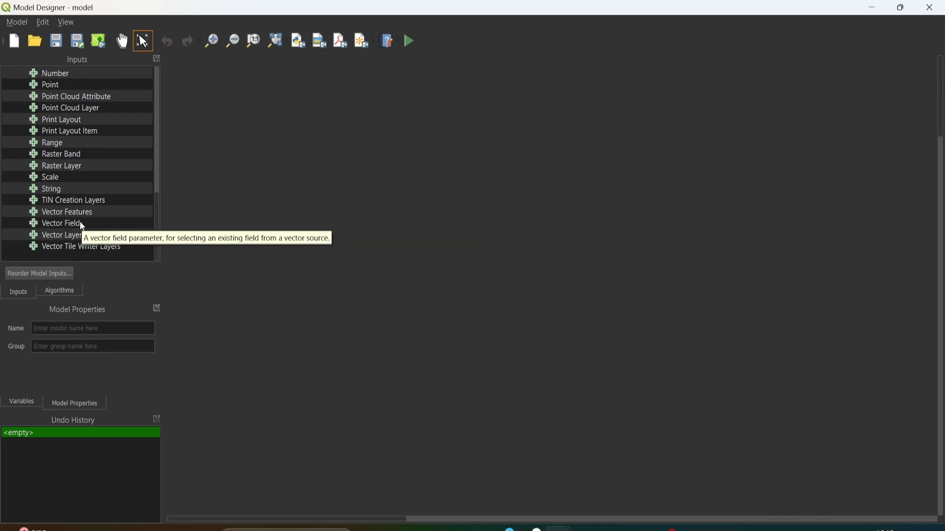
{"action": "left_click", "coordinate": [51, 168]}
{"action": "left_click_drag", "start_coordinate": [51, 169], "coordinate": [211, 131]}
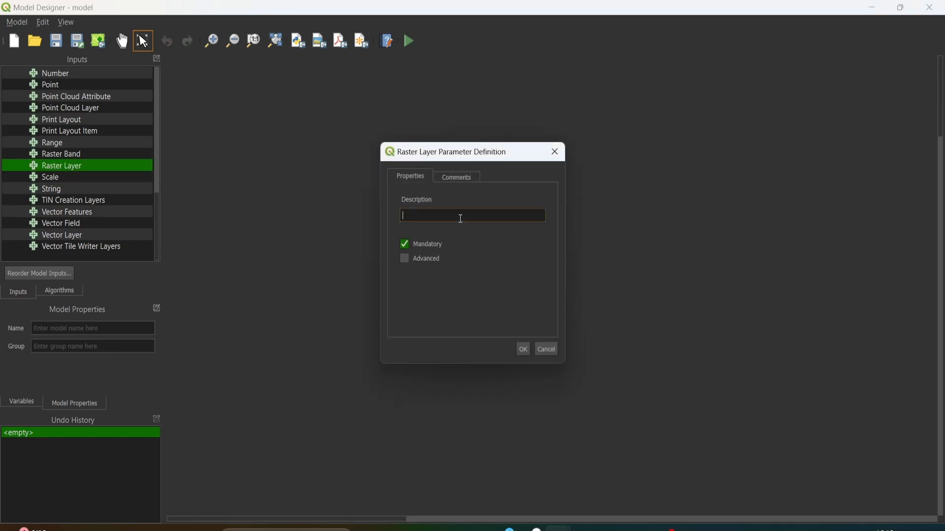
{"action": "type", "text": "moor"}
{"action": "key", "text": "BackSpace"}
{"action": "key", "text": "BackSpace"}
{"action": "key", "text": "BackSpace"}
{"action": "key", "text": "BackSpace"}
{"action": "type", "text": "forComposit1"}
{"action": "left_click", "coordinate": [523, 353]}
{"action": "left_click_drag", "start_coordinate": [225, 121], "coordinate": [247, 122]}
- Add a second raster layer input named forComposit2 and align it below forComposit1
{"action": "left_click_drag", "start_coordinate": [80, 166], "coordinate": [232, 229]}
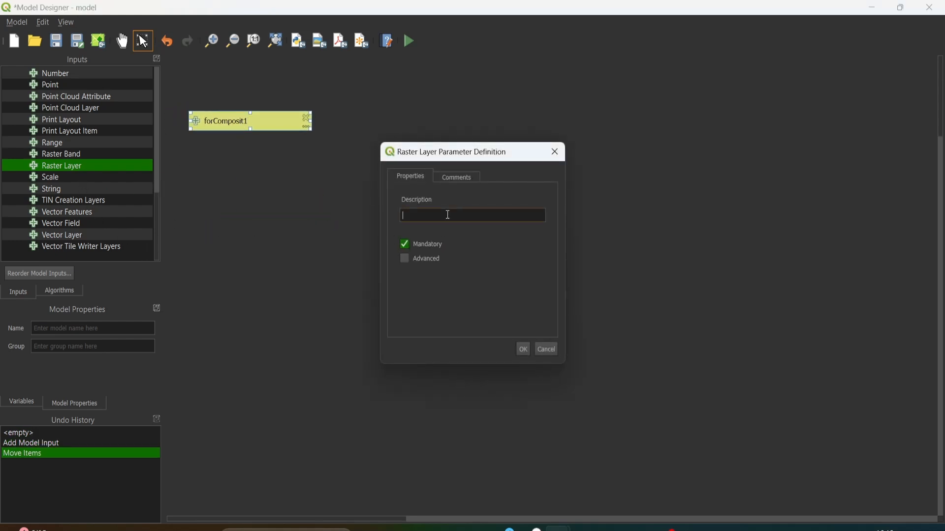
{"action": "type", "text": "F"}
{"action": "key", "text": "BackSpace"}
{"action": "type", "text": "forComposit2"}
{"action": "left_click", "coordinate": [524, 349]}
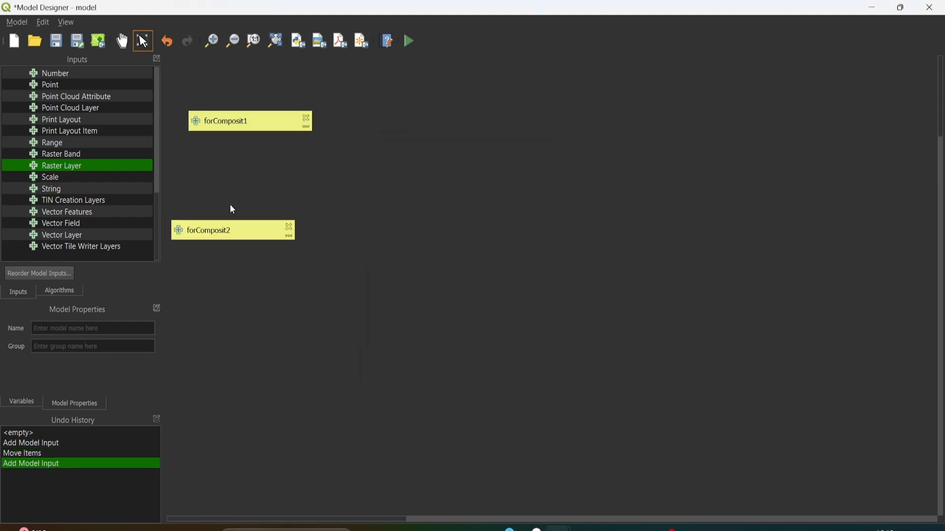
{"action": "left_click_drag", "start_coordinate": [215, 237], "coordinate": [233, 237]}
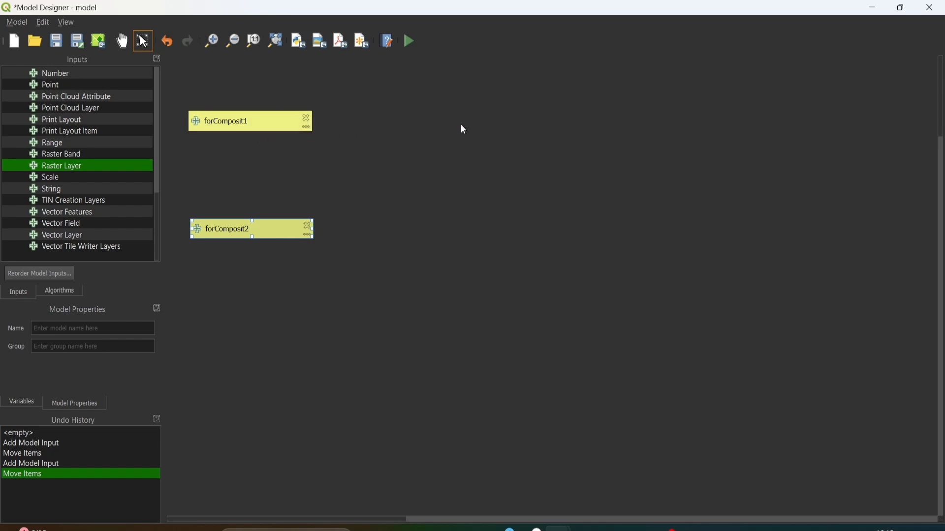
- Find the GDAL Build virtual raster algorithm and bring it into the model beside the forComposit1 input
{"action": "left_click", "coordinate": [67, 292]}
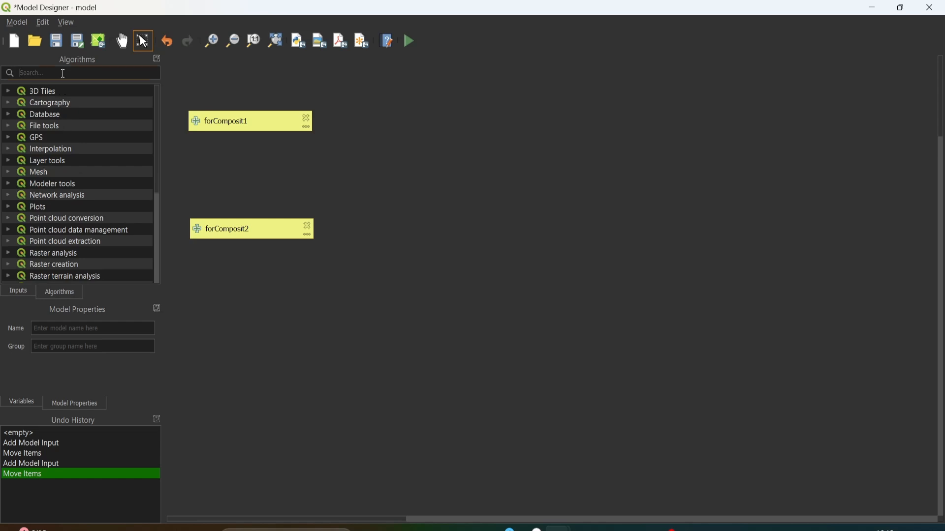
{"action": "type", "text": "c"}
{"action": "key", "text": "BackSpace"}
{"action": "type", "text": "virtual"}
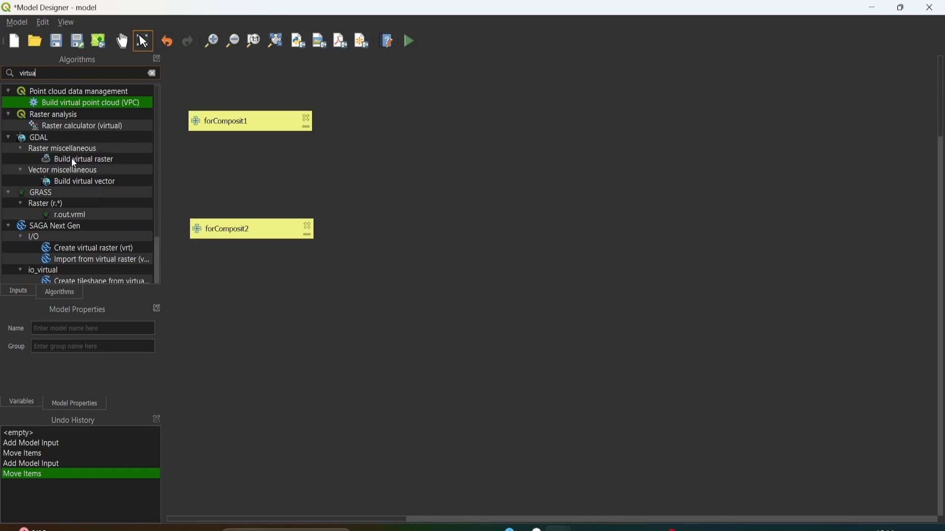
{"action": "left_click_drag", "start_coordinate": [73, 160], "coordinate": [430, 148]}
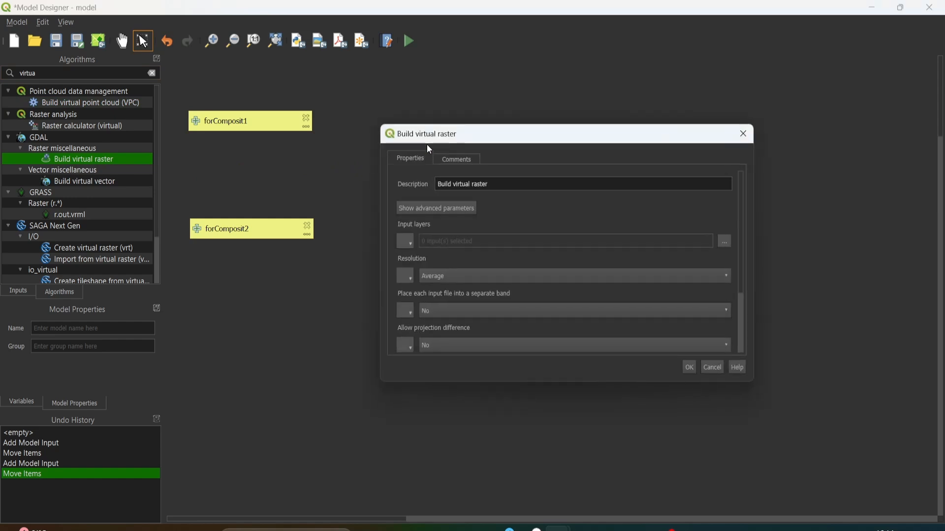
{"action": "left_click_drag", "start_coordinate": [468, 133], "coordinate": [463, 71]}
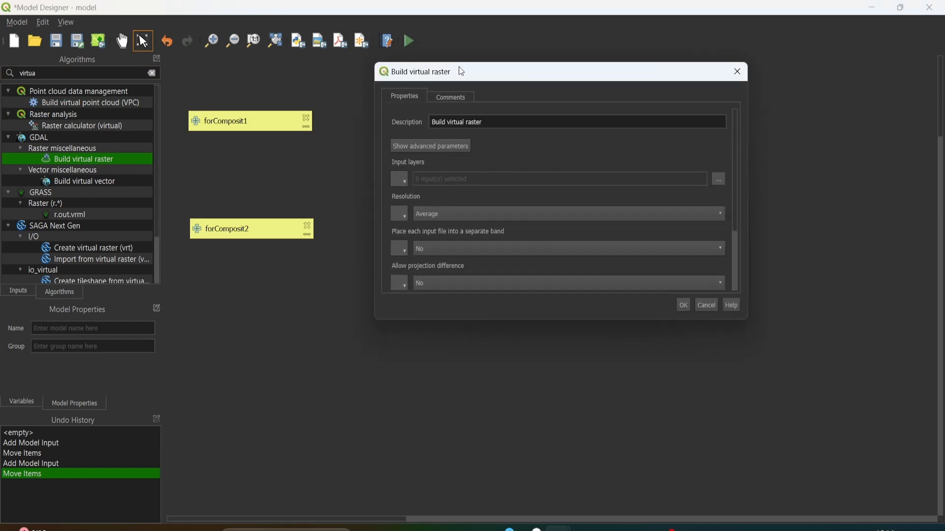
- Feed Build virtual raster from model input forComposit1, place each input file into a separate band, and line the block up with its input
{"action": "left_click", "coordinate": [405, 179]}
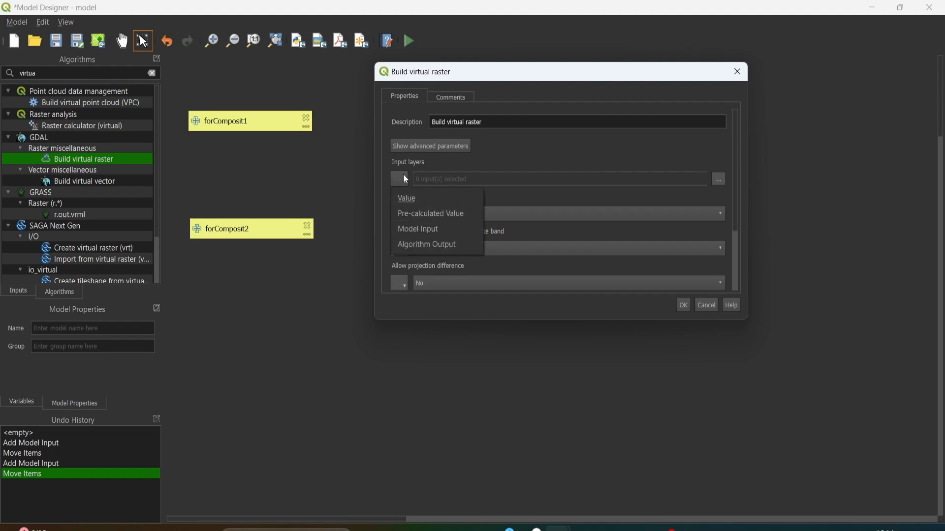
{"action": "left_click", "coordinate": [413, 226]}
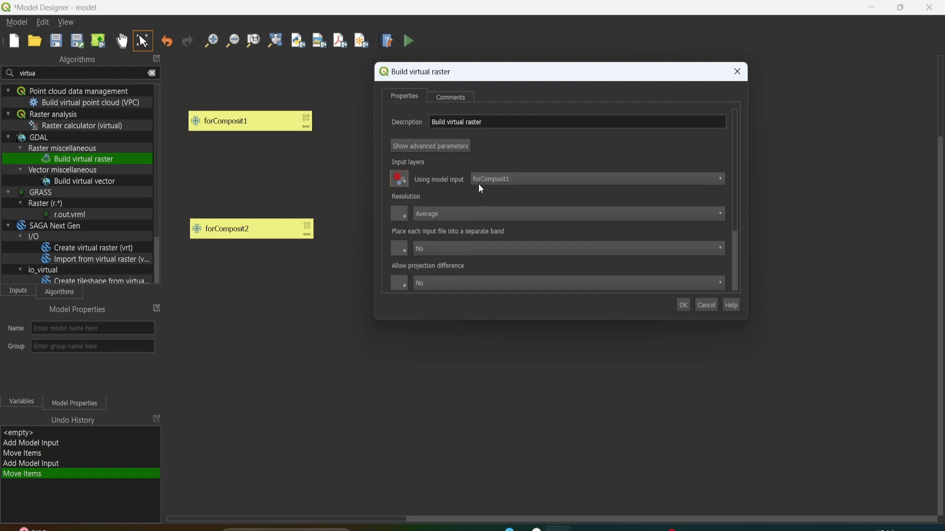
{"action": "left_click", "coordinate": [486, 179]}
{"action": "left_click", "coordinate": [495, 183]}
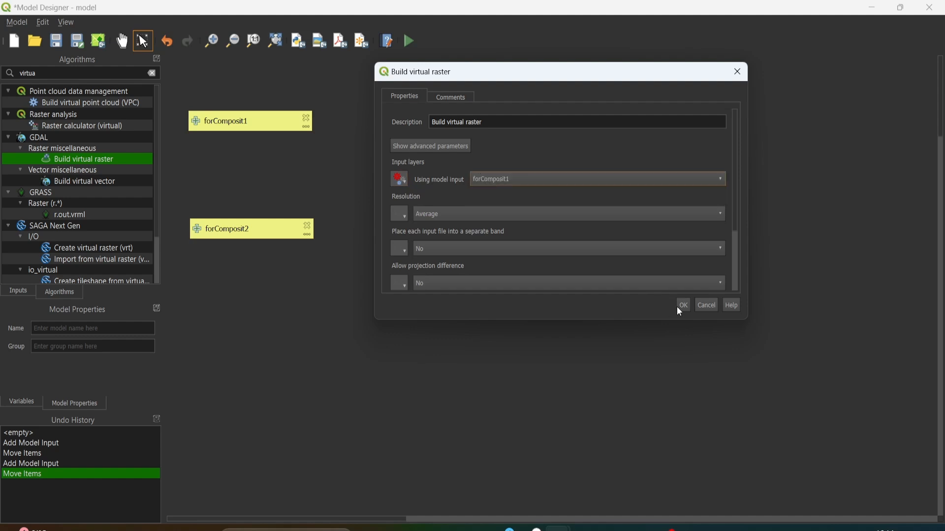
{"action": "scroll", "coordinate": [734, 131], "scroll_direction": "down", "scroll_amount": 3}
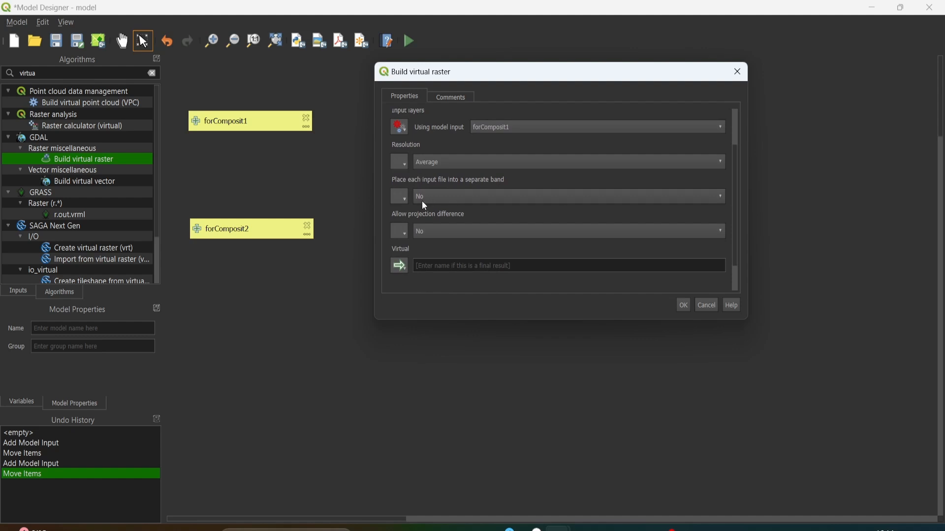
{"action": "left_click", "coordinate": [430, 196]}
{"action": "left_click", "coordinate": [432, 182]}
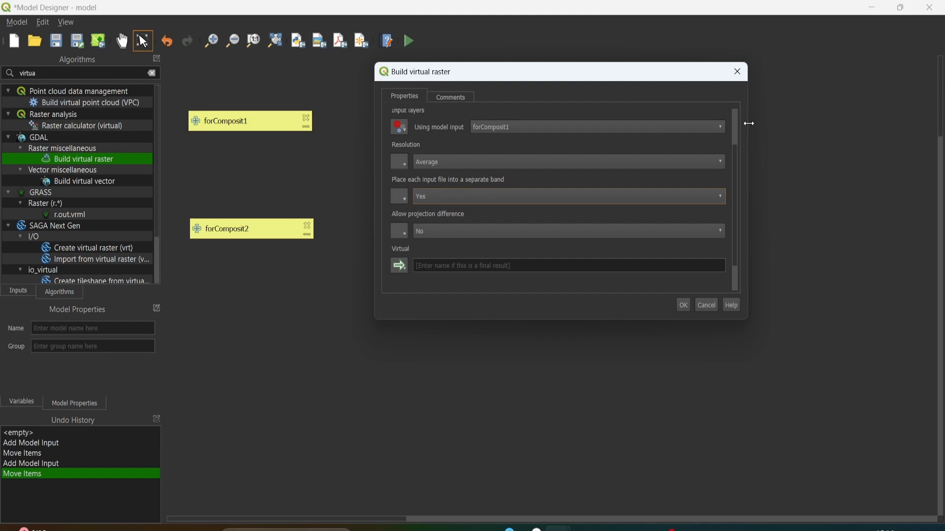
{"action": "scroll", "coordinate": [737, 157], "scroll_direction": "down", "scroll_amount": 2}
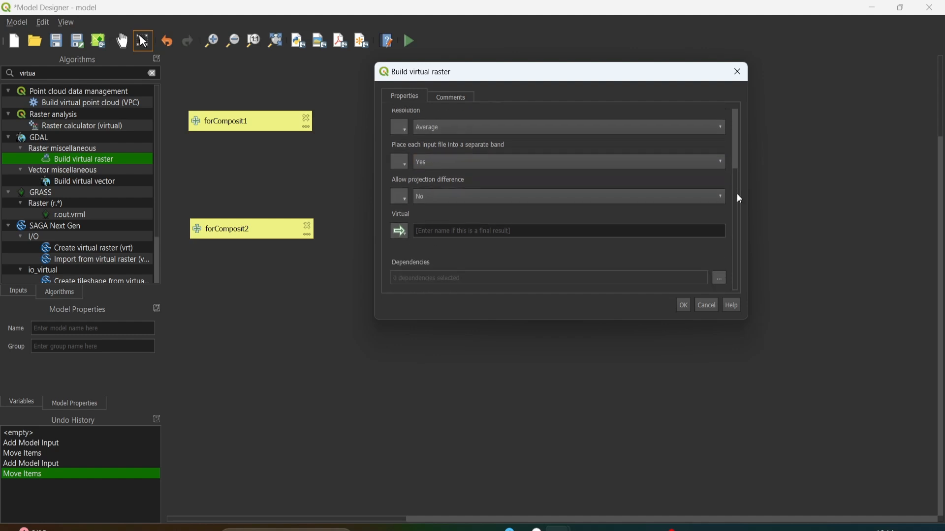
{"action": "left_click", "coordinate": [683, 306]}
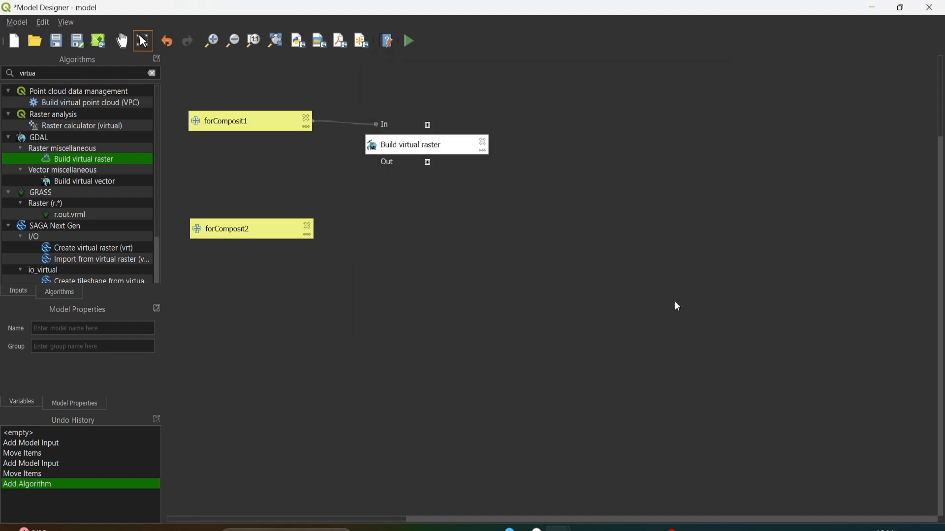
{"action": "left_click_drag", "start_coordinate": [413, 152], "coordinate": [414, 143]}
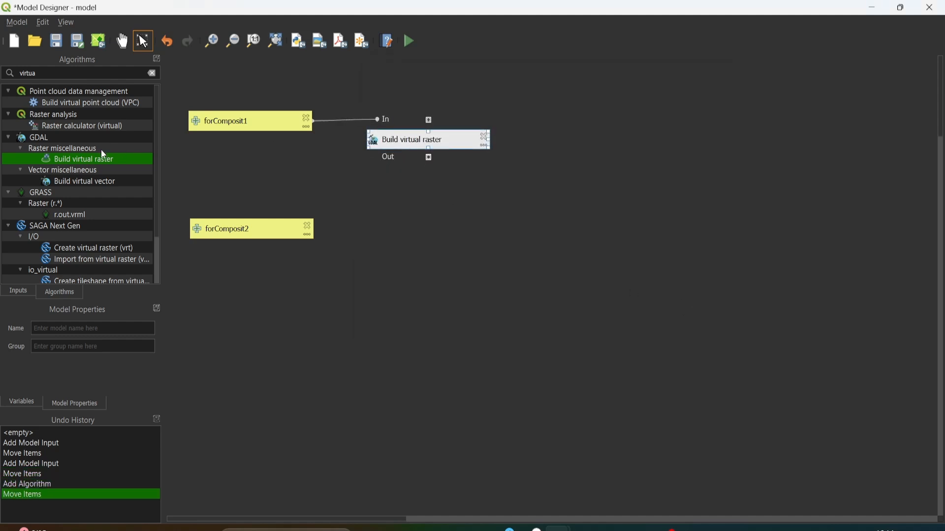
- Add a second Build virtual raster using model input forComposit2, with each input file placed into a separate band
{"action": "left_click_drag", "start_coordinate": [89, 165], "coordinate": [426, 241]}
{"action": "left_click", "coordinate": [399, 180]}
{"action": "left_click", "coordinate": [410, 233]}
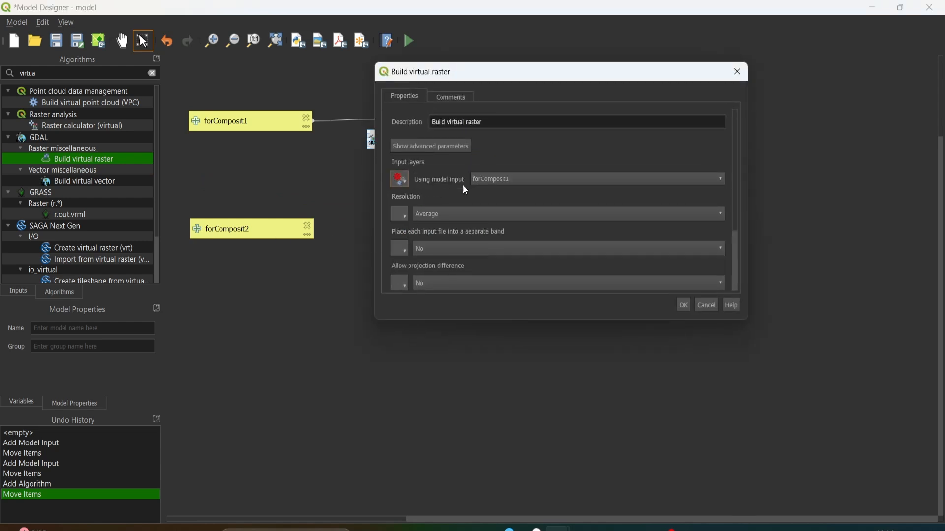
{"action": "left_click", "coordinate": [573, 181]}
{"action": "left_click", "coordinate": [551, 195]}
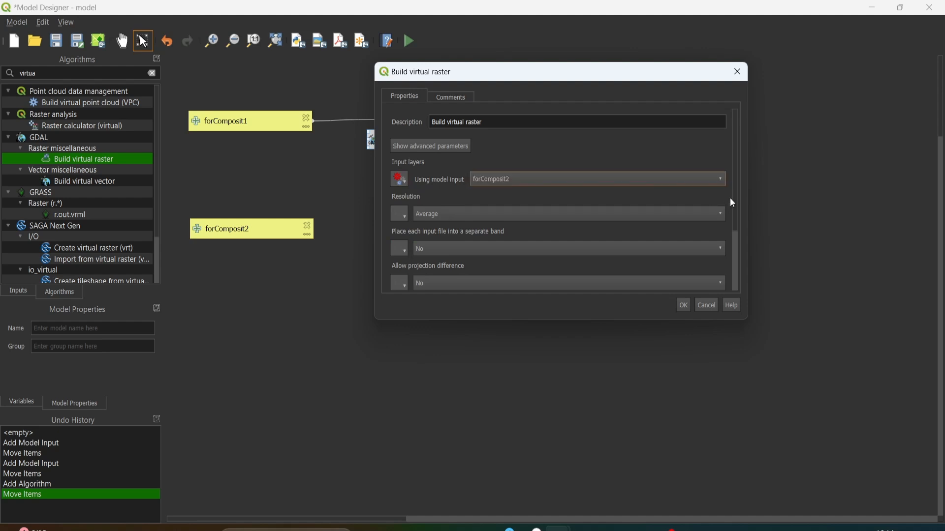
{"action": "left_click_drag", "start_coordinate": [734, 155], "coordinate": [737, 199]}
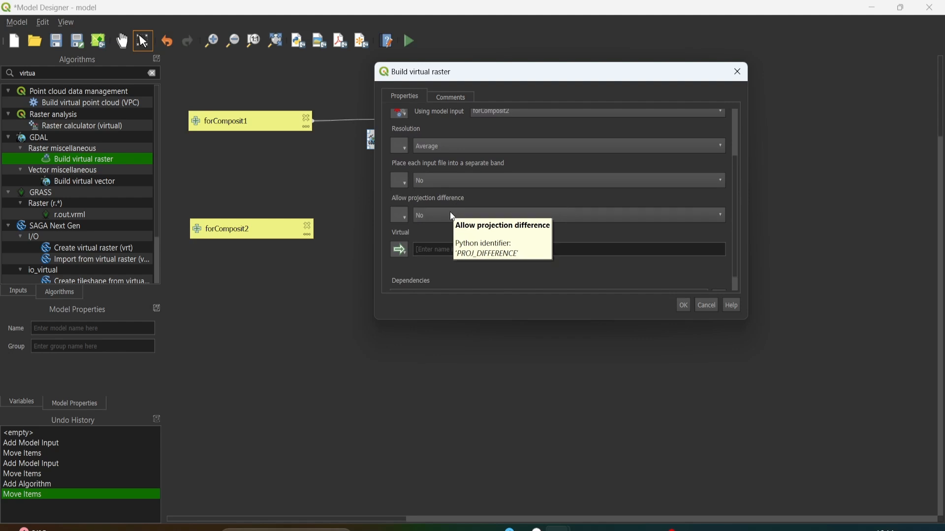
{"action": "scroll", "coordinate": [737, 182], "scroll_direction": "up", "scroll_amount": 5}
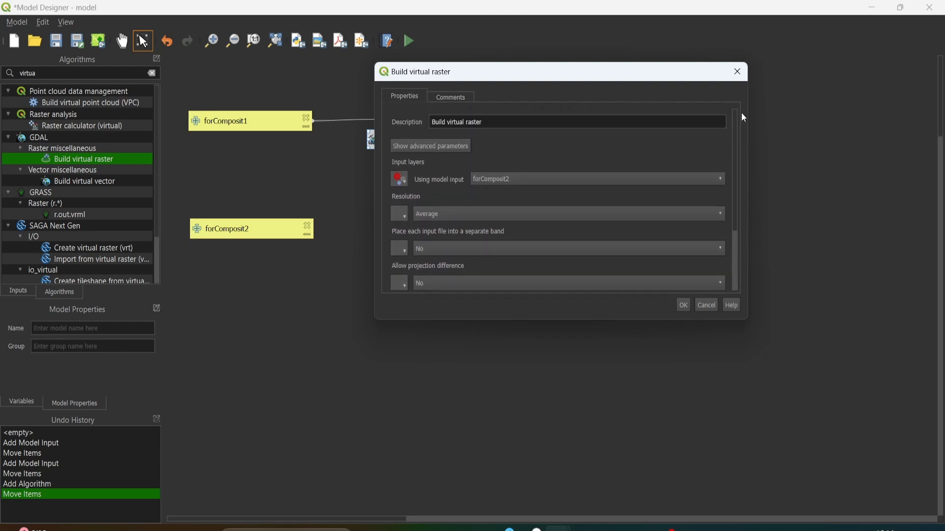
{"action": "scroll", "coordinate": [744, 148], "scroll_direction": "down", "scroll_amount": 3}
{"action": "left_click", "coordinate": [447, 183]}
{"action": "left_click", "coordinate": [446, 180]}
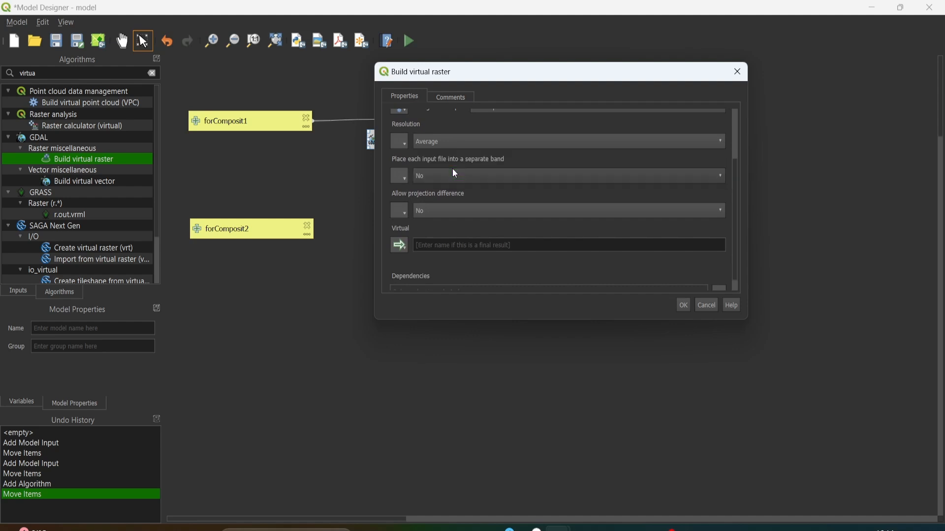
{"action": "left_click", "coordinate": [686, 306]}
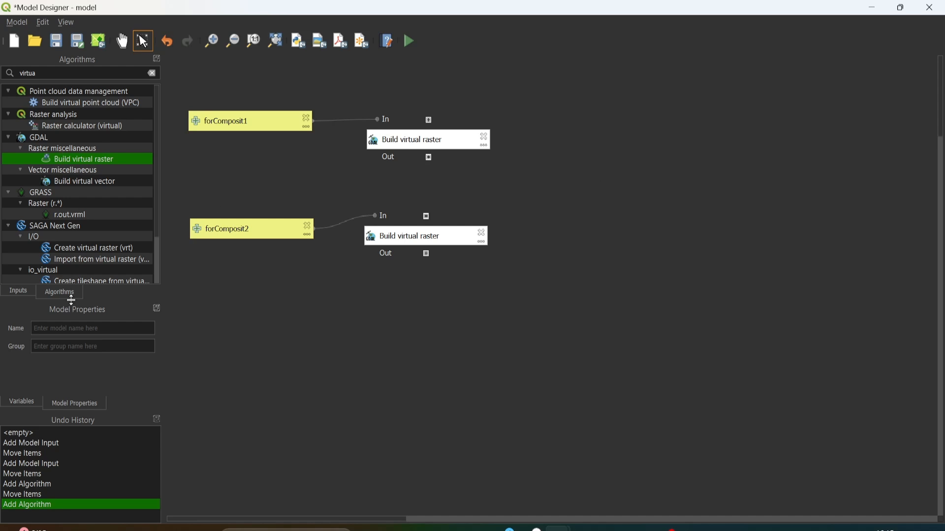
- Find the GDAL Merge algorithm and bring it into the model beside the two Build virtual raster blocks
{"action": "left_click_drag", "start_coordinate": [40, 73], "coordinate": [14, 76]}
{"action": "type", "text": "merge"}
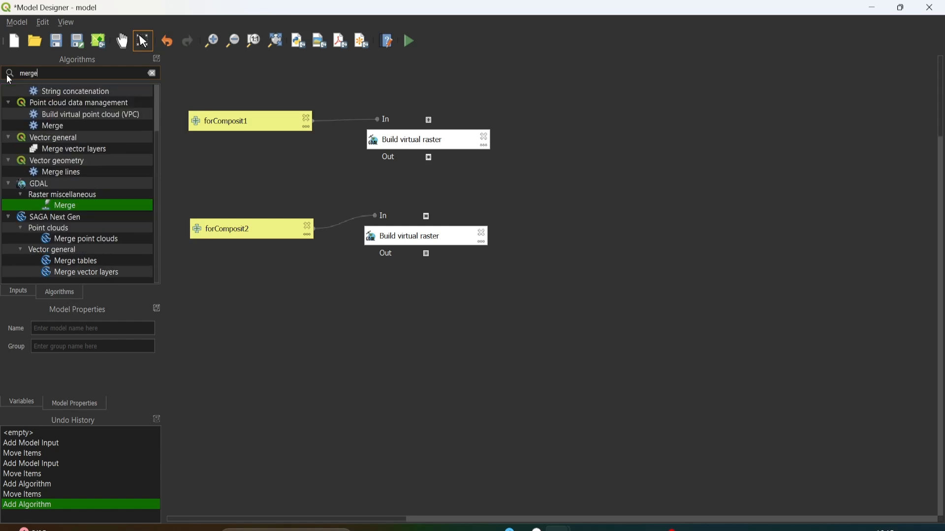
{"action": "scroll", "coordinate": [66, 124], "scroll_direction": "up", "scroll_amount": 2}
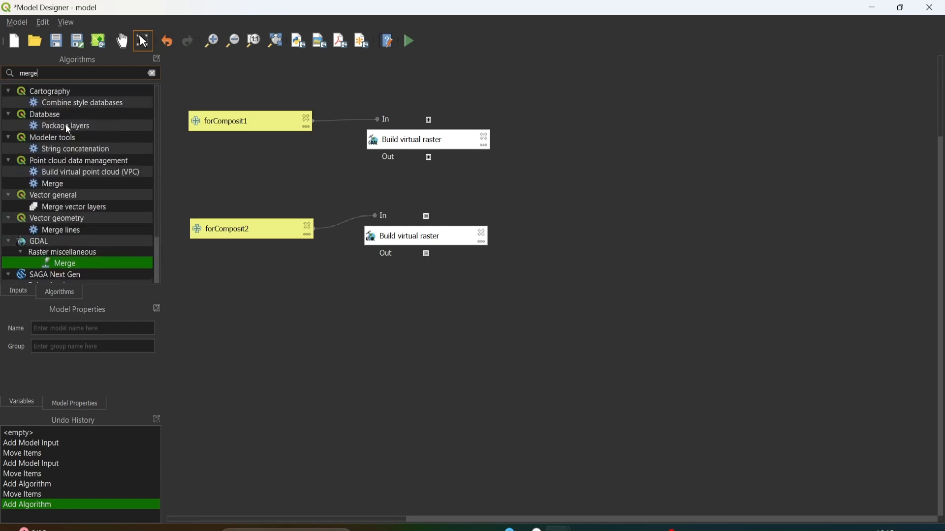
{"action": "scroll", "coordinate": [65, 124], "scroll_direction": "down", "scroll_amount": 2}
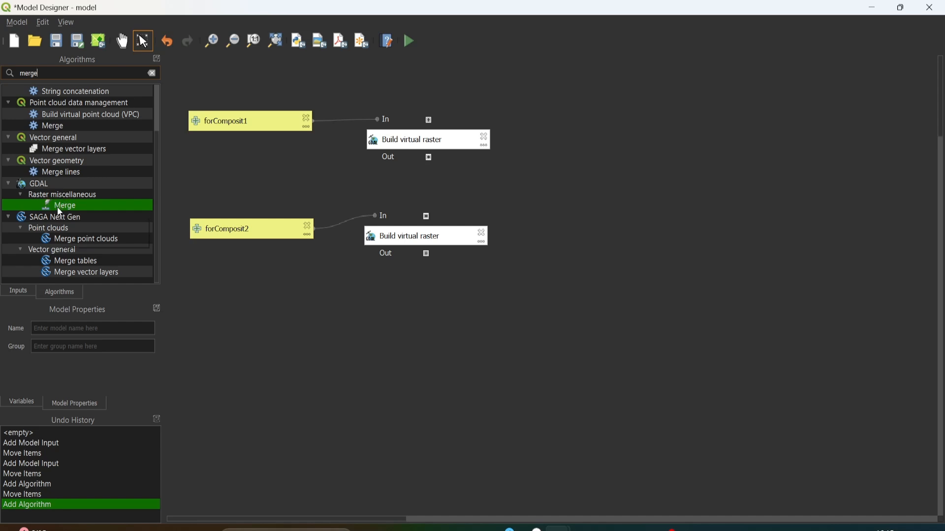
{"action": "left_click_drag", "start_coordinate": [57, 206], "coordinate": [610, 194]}
{"action": "left_click_drag", "start_coordinate": [505, 74], "coordinate": [650, 91]}
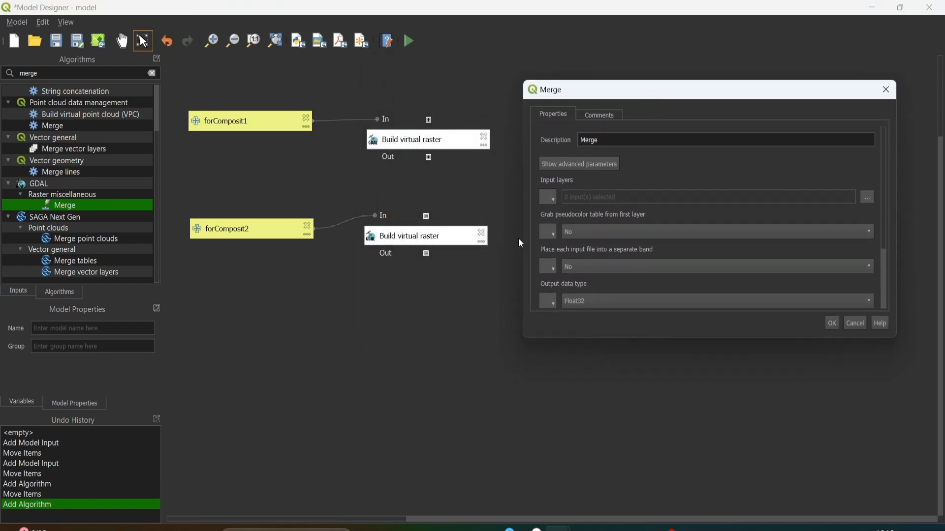
{"action": "left_click", "coordinate": [552, 195]}
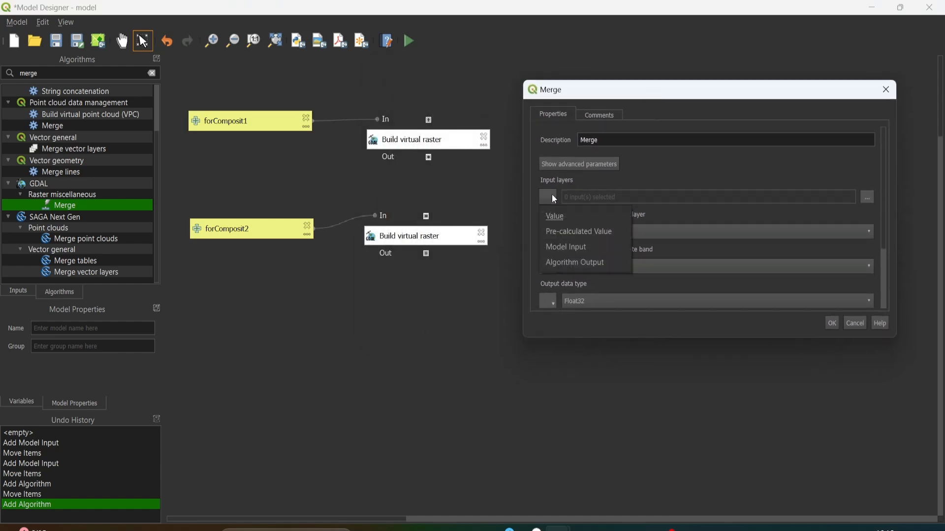
{"action": "left_click", "coordinate": [571, 260]}
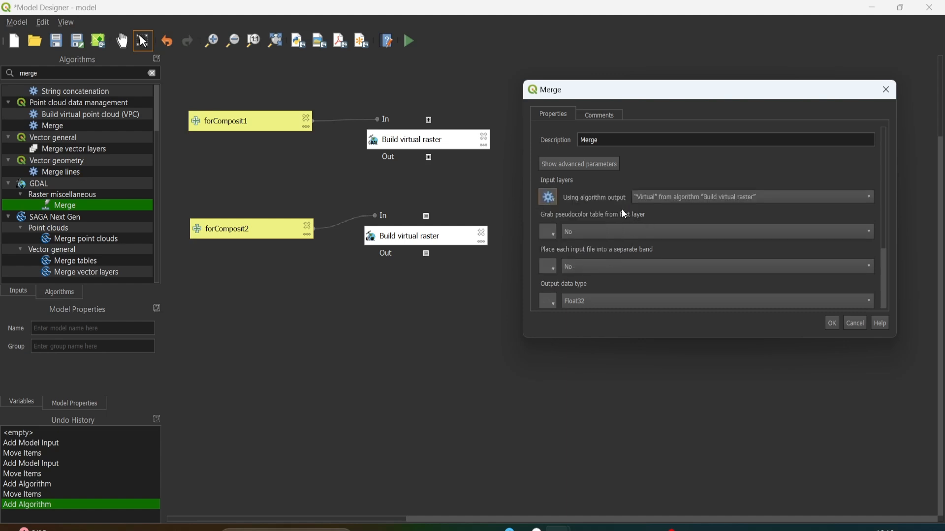
{"action": "left_click", "coordinate": [661, 198]}
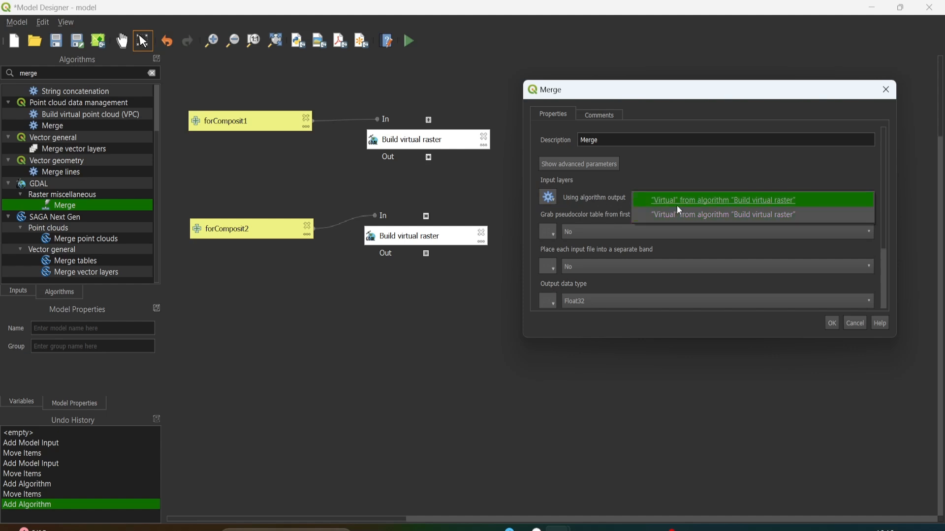
{"action": "left_click", "coordinate": [690, 202]}
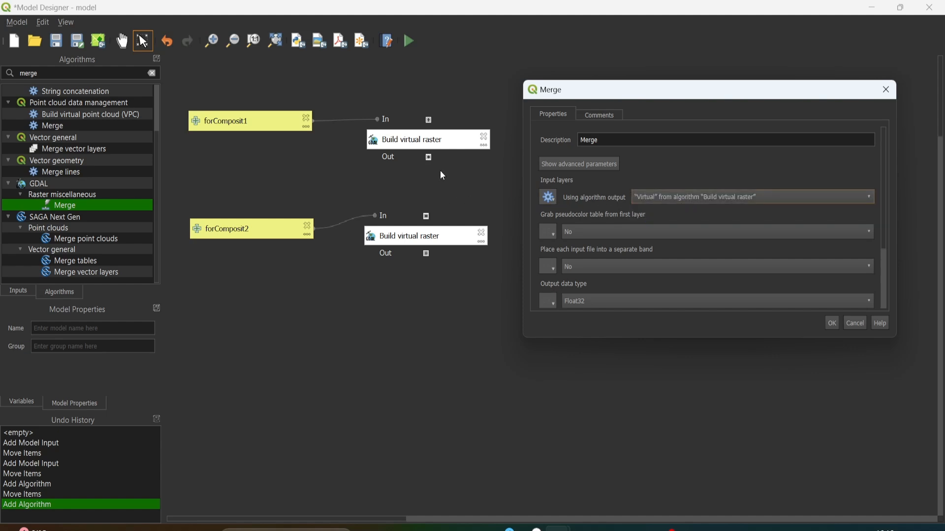
{"action": "left_click", "coordinate": [551, 198]}
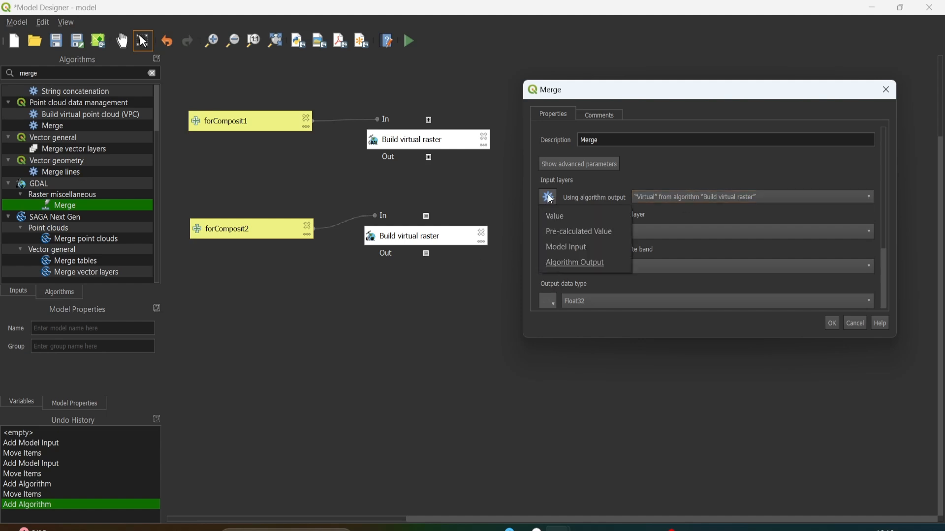
{"action": "left_click", "coordinate": [556, 218]}
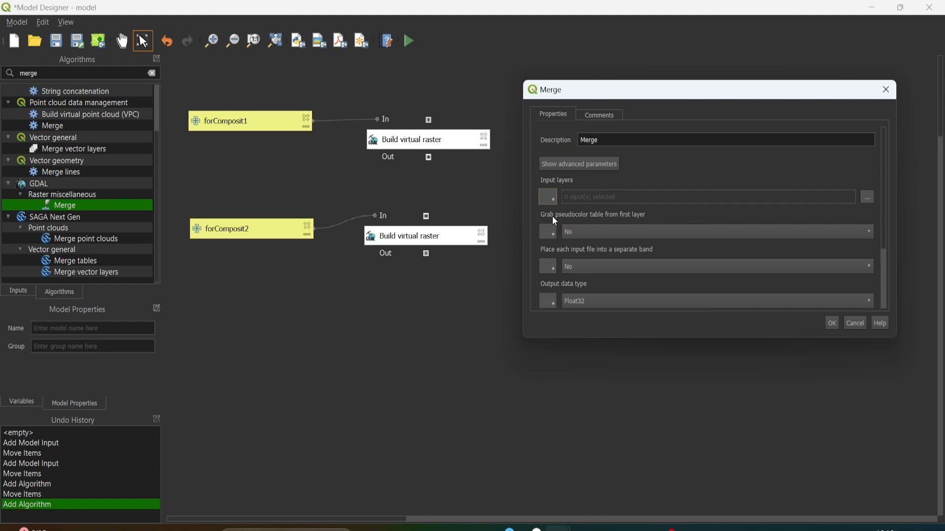
- Use the Virtual outputs of both Build virtual raster algorithms as input layers for Merge and add the block
{"action": "left_click", "coordinate": [866, 198]}
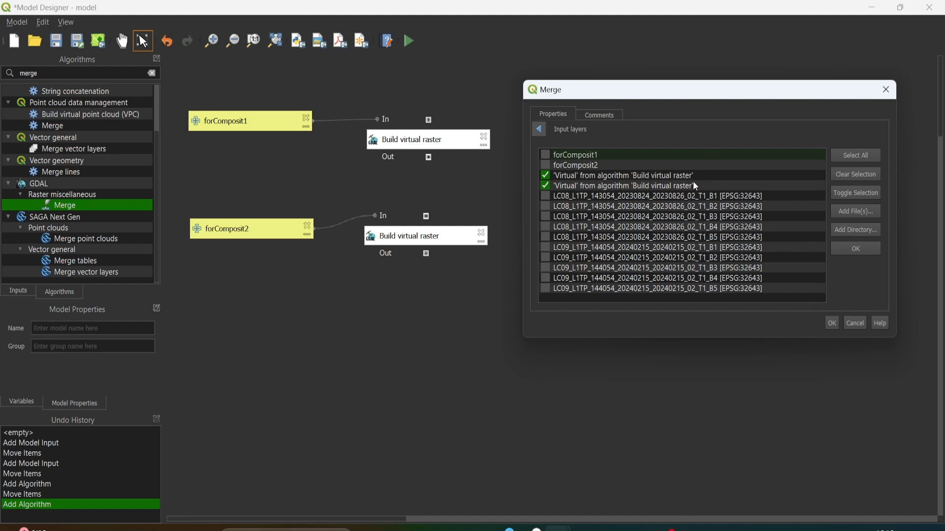
{"action": "left_click", "coordinate": [832, 324]}
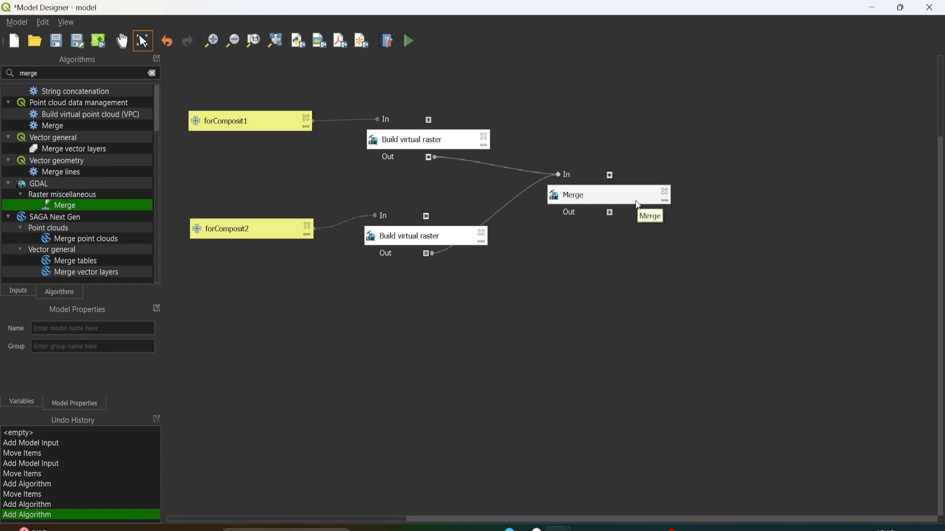
- Bring a Vector Layer input into the model below the Merge block
{"action": "scroll", "coordinate": [52, 165], "scroll_direction": "up", "scroll_amount": 2}
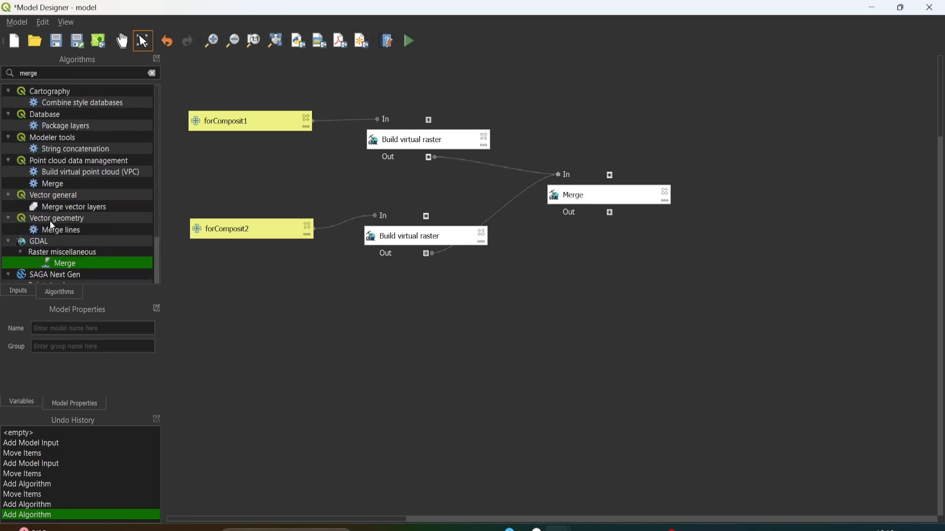
{"action": "left_click", "coordinate": [19, 293]}
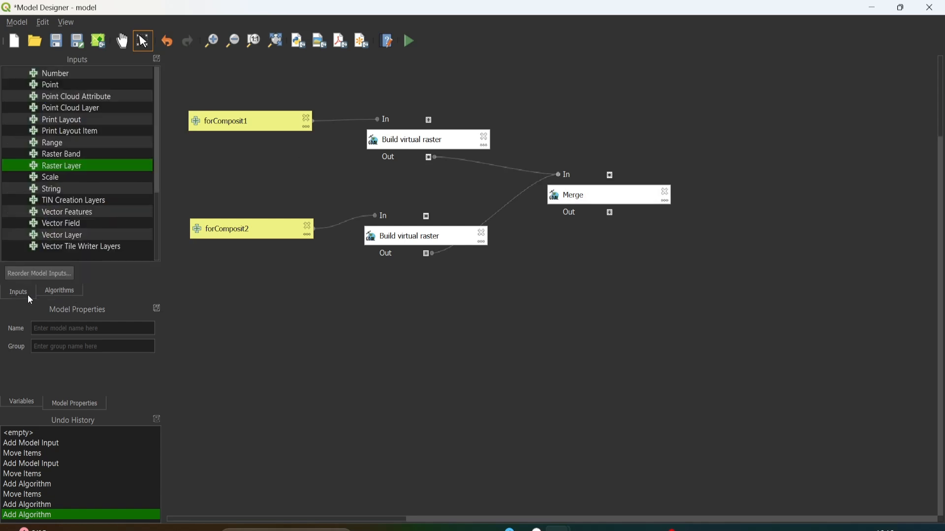
{"action": "left_click", "coordinate": [68, 237]}
{"action": "left_click_drag", "start_coordinate": [75, 238], "coordinate": [611, 306]}
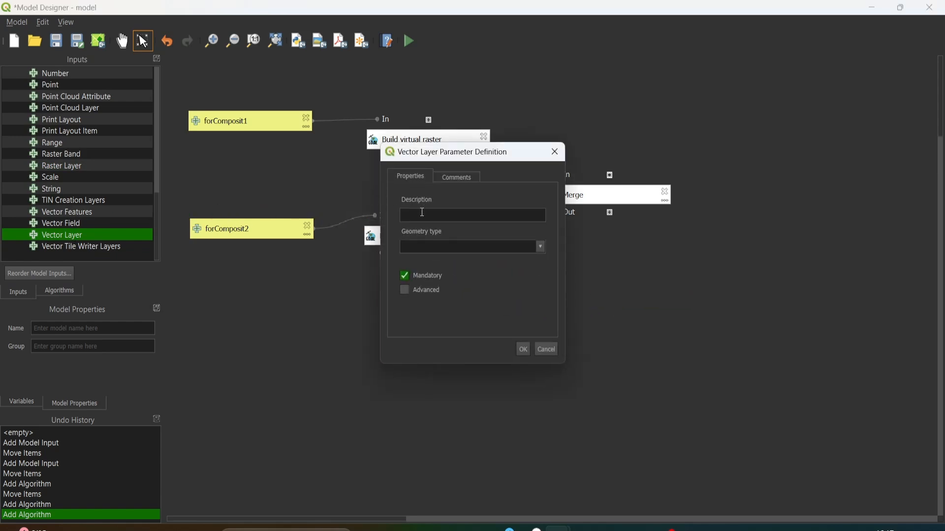
- Define the vector input as "boundary for clipping" with Polygon geometry, and align it beneath the Merge block
{"action": "type", "text": "boundary for clipping"}
{"action": "left_click", "coordinate": [541, 247]}
{"action": "left_click", "coordinate": [528, 286]}
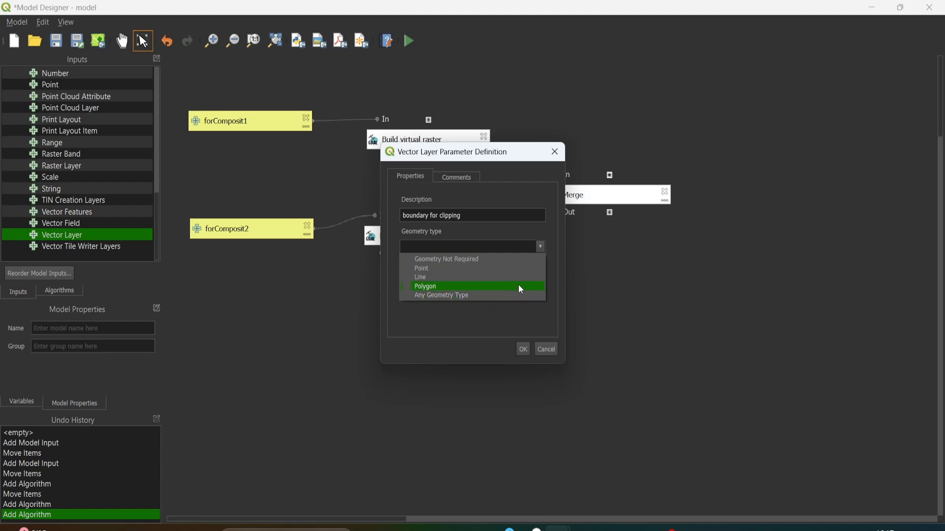
{"action": "left_click", "coordinate": [489, 286]}
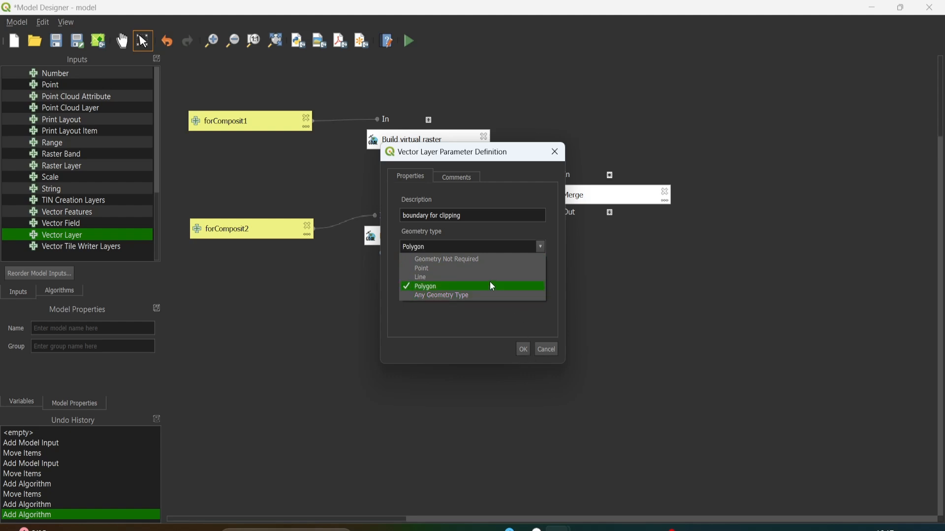
{"action": "left_click", "coordinate": [521, 350]}
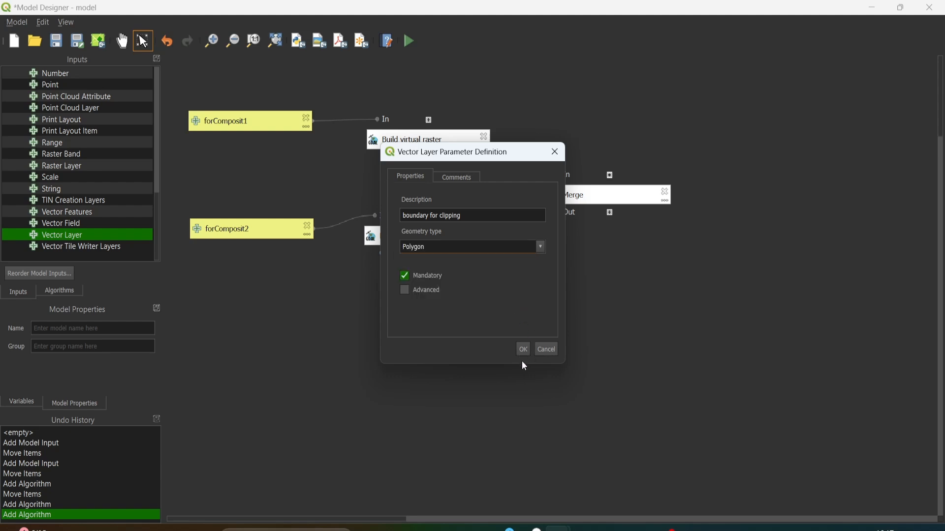
{"action": "left_click", "coordinate": [523, 349]}
{"action": "left_click_drag", "start_coordinate": [587, 300], "coordinate": [596, 279]}
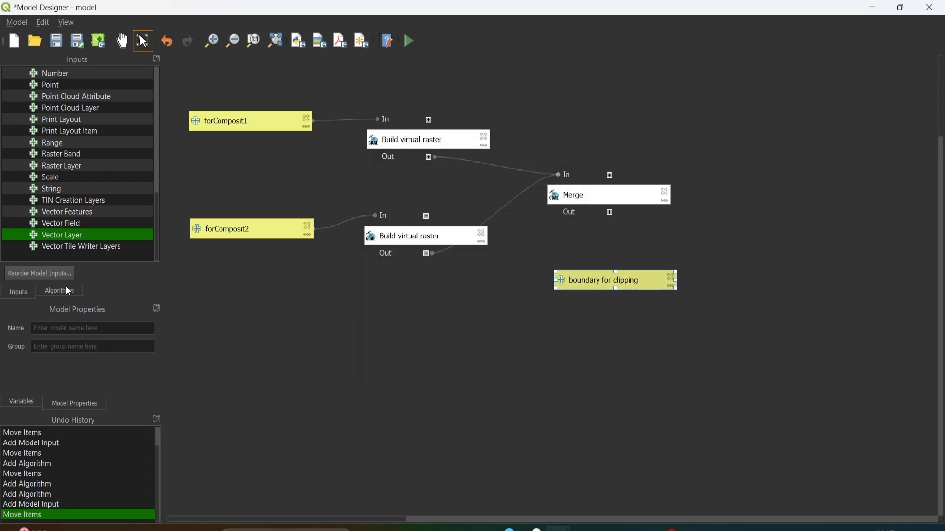
- Find the GDAL Clip raster by mask layer algorithm and bring it into the model beyond the Merge block
{"action": "left_click", "coordinate": [71, 291]}
{"action": "left_click", "coordinate": [155, 74]}
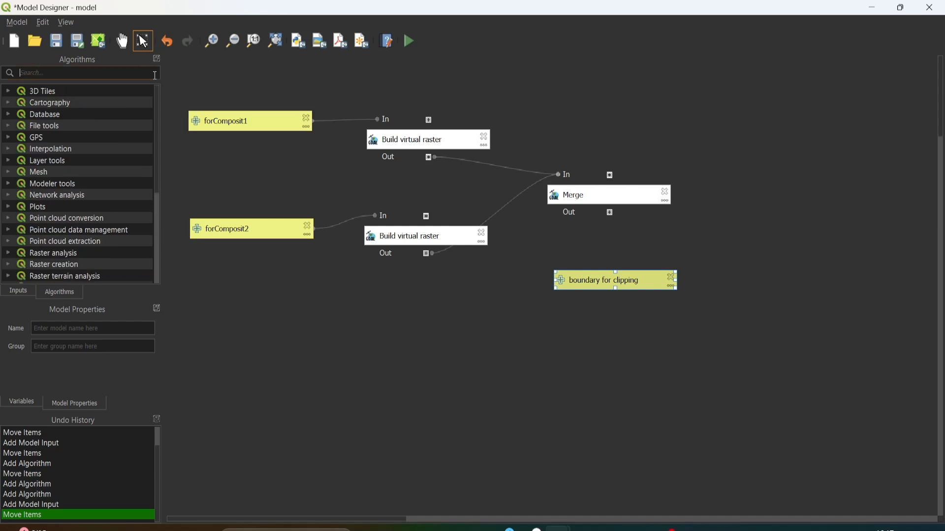
{"action": "type", "text": "clip"}
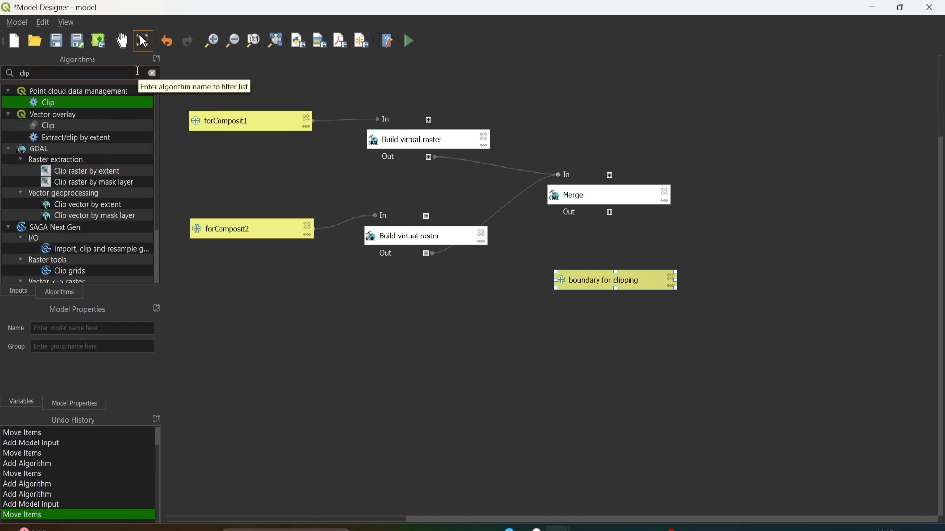
{"action": "left_click", "coordinate": [71, 183]}
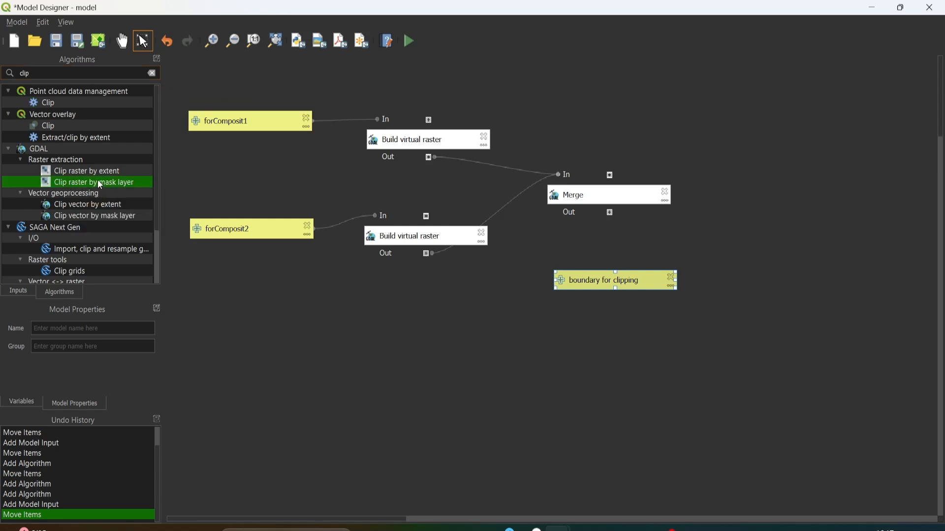
{"action": "left_click_drag", "start_coordinate": [96, 183], "coordinate": [812, 227]}
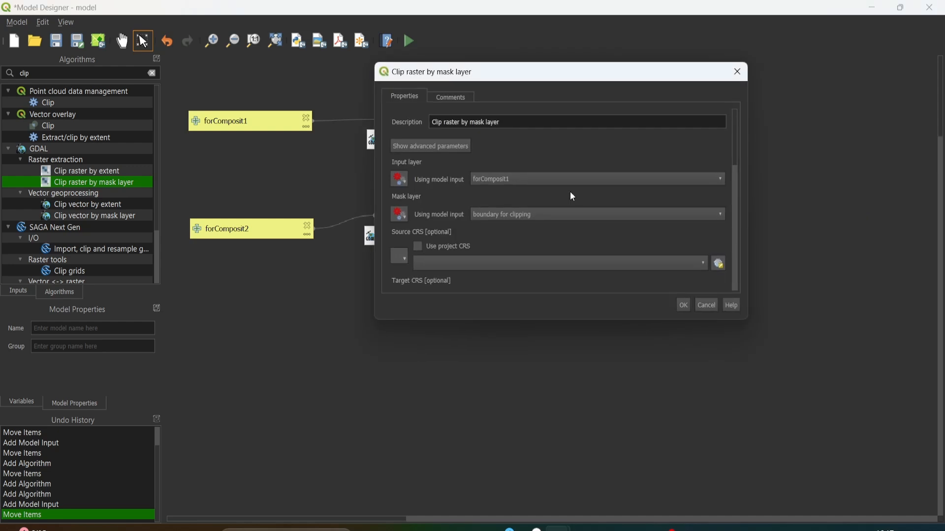
{"action": "left_click_drag", "start_coordinate": [447, 83], "coordinate": [240, 211]}
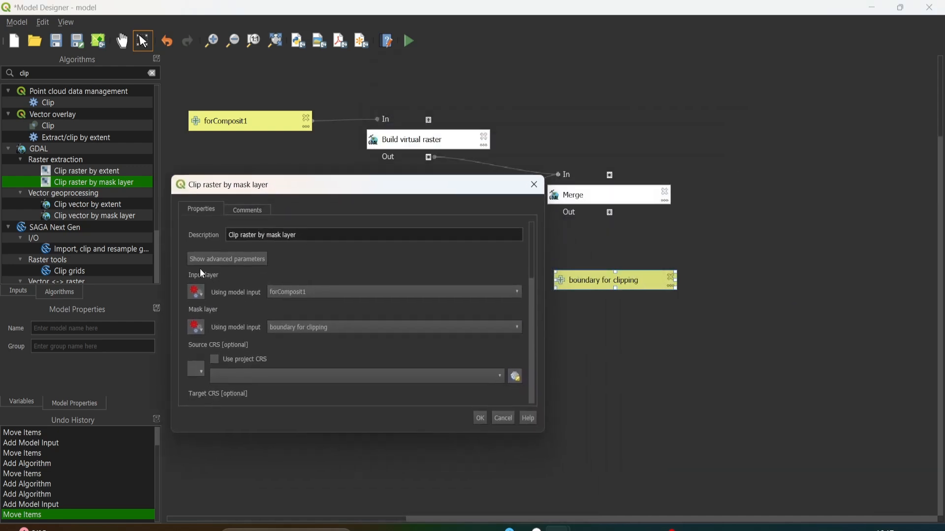
- Set the clip's input layer to the algorithm output "Merged" from Merge
{"action": "left_click", "coordinate": [281, 293]}
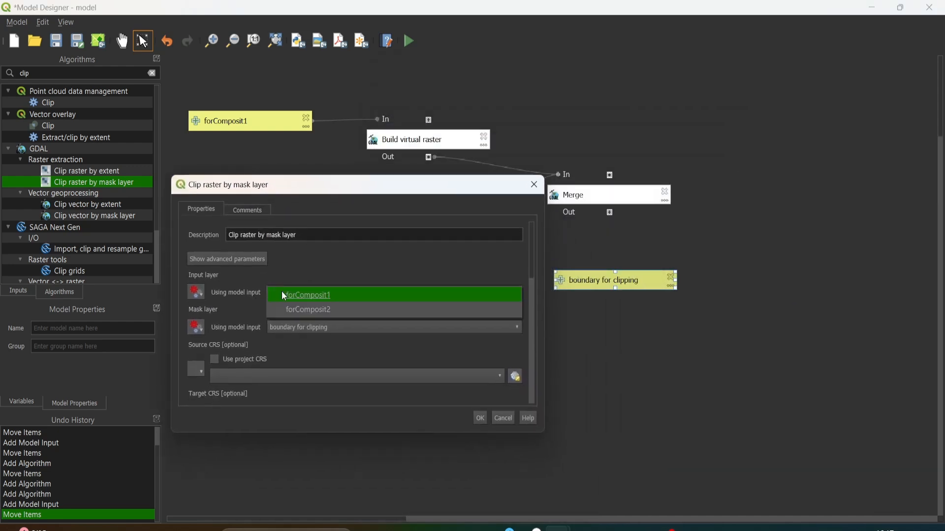
{"action": "left_click", "coordinate": [201, 291]}
{"action": "left_click", "coordinate": [234, 278]}
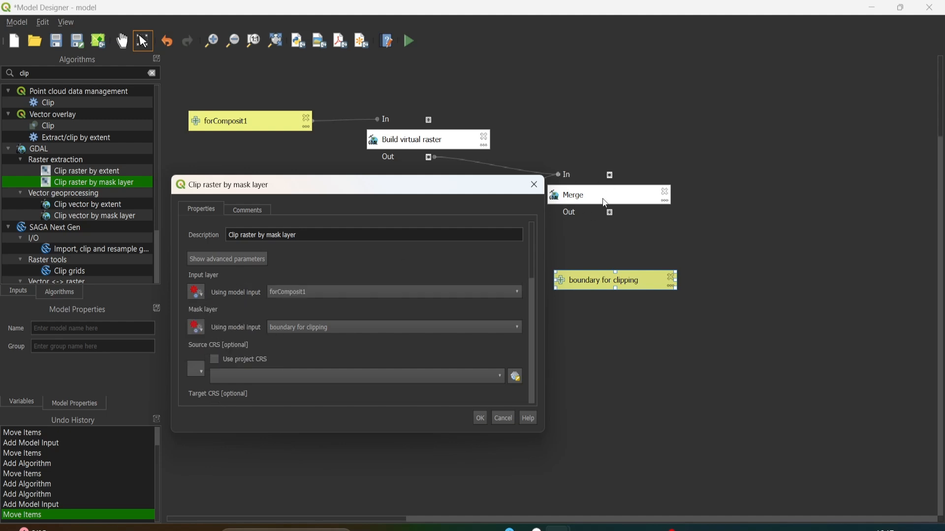
{"action": "left_click", "coordinate": [196, 293]}
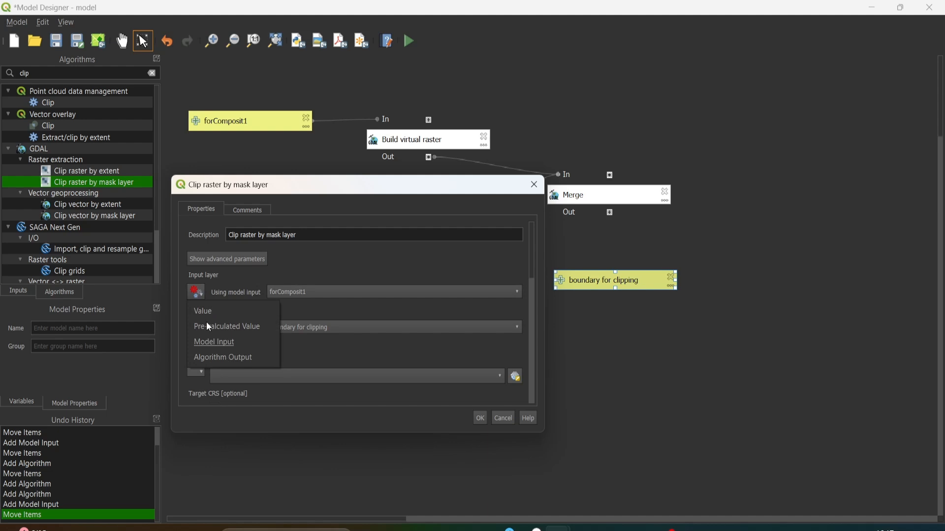
{"action": "left_click", "coordinate": [209, 356]}
{"action": "left_click", "coordinate": [327, 292]}
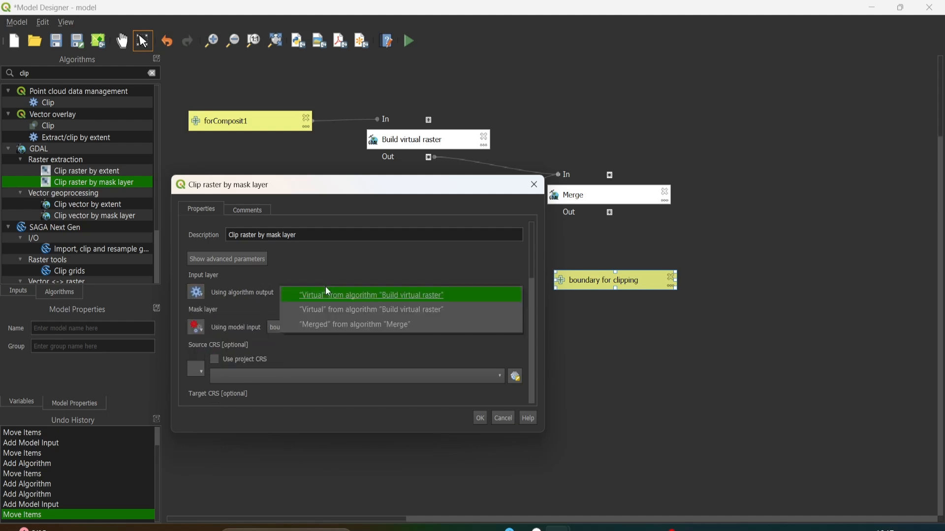
{"action": "left_click", "coordinate": [335, 328]}
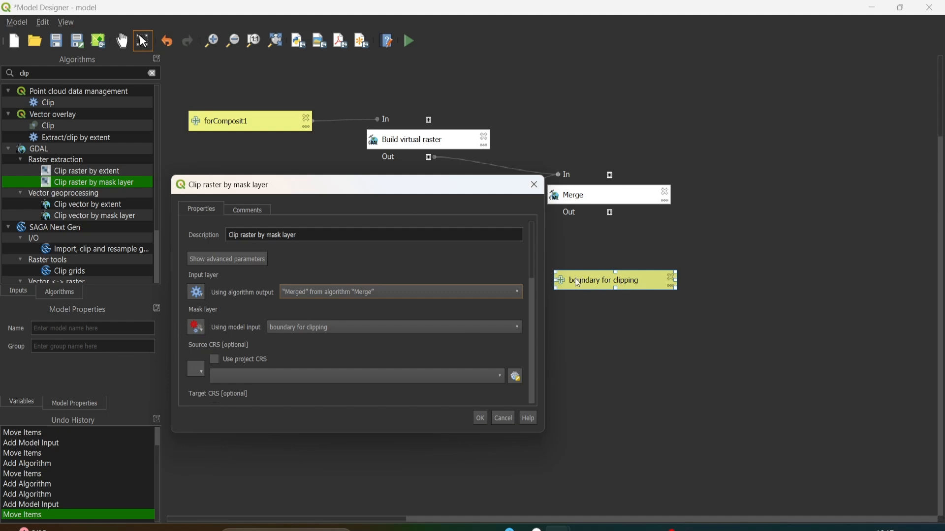
- Use the model input "boundary for clipping" as the mask layer of the clip
{"action": "left_click", "coordinate": [200, 330]}
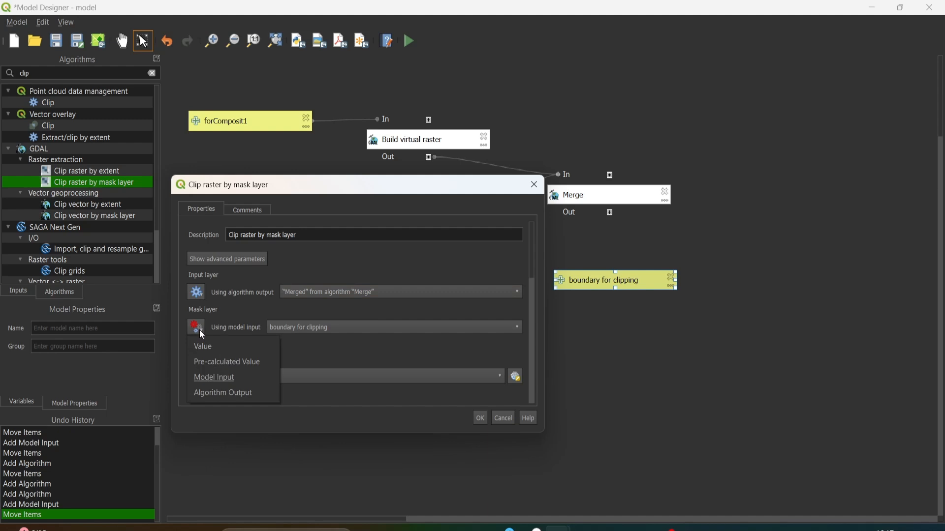
{"action": "left_click", "coordinate": [214, 379]}
{"action": "left_click", "coordinate": [296, 329]}
{"action": "left_click", "coordinate": [303, 329]}
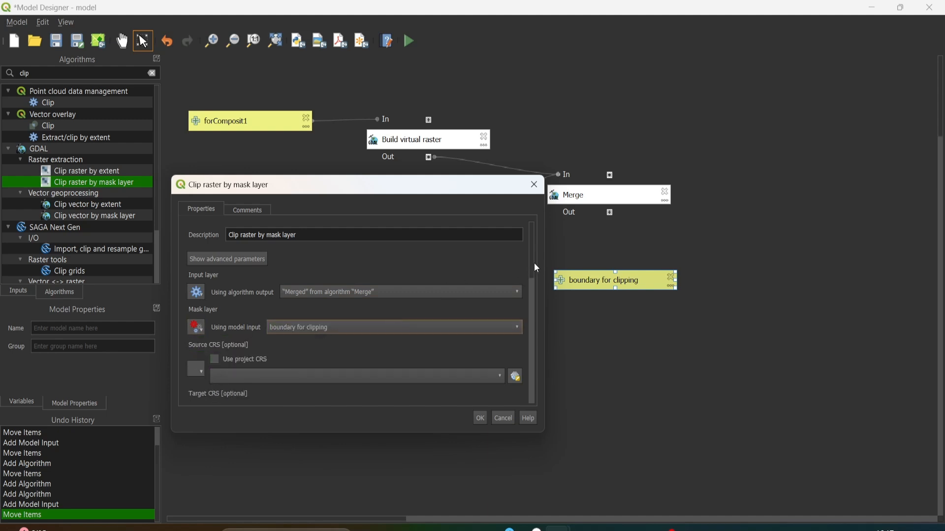
- Assign a nodata value of 0 to the clip's output bands
{"action": "left_click_drag", "start_coordinate": [534, 256], "coordinate": [537, 323]}
{"action": "left_click", "coordinate": [243, 279]}
{"action": "type", "text": "0"}
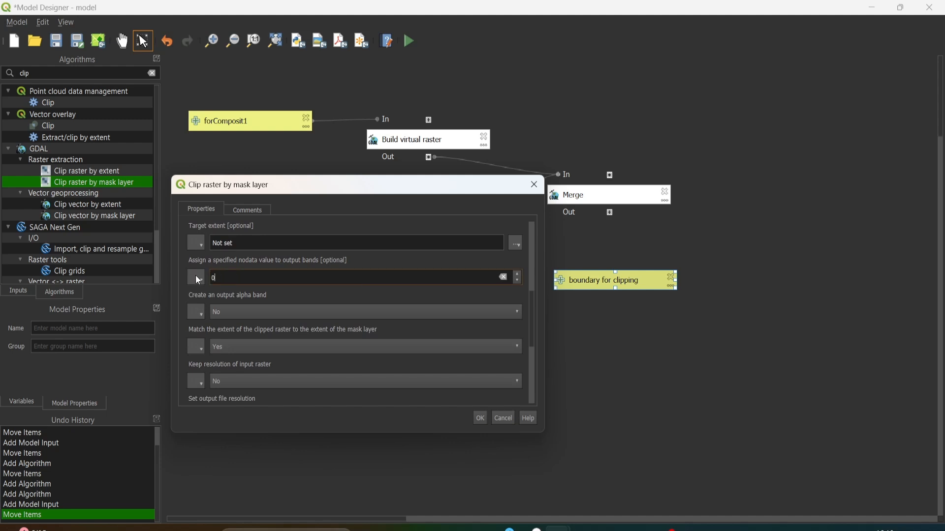
- Name the Clipped (mask) final result ClippedImage and add the clip algorithm to the model
{"action": "left_click", "coordinate": [530, 265]}
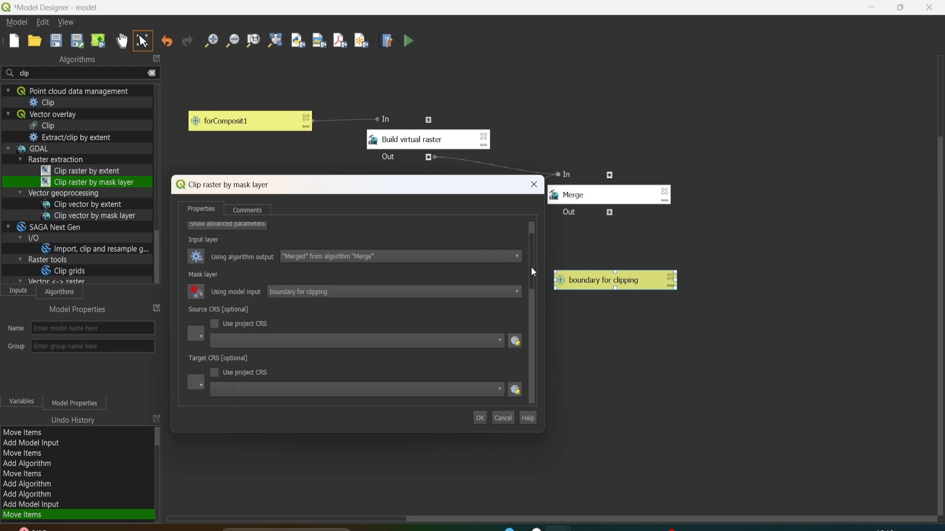
{"action": "left_click_drag", "start_coordinate": [532, 268], "coordinate": [542, 399]}
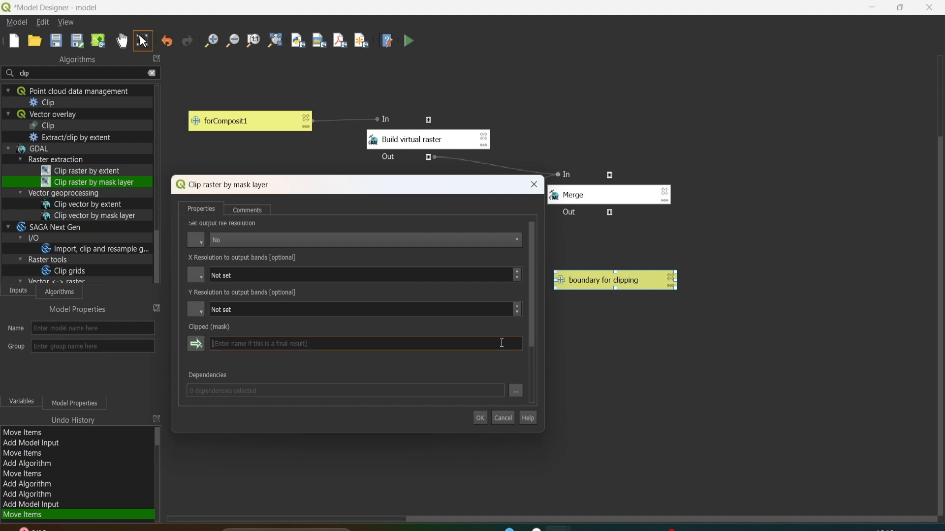
{"action": "type", "text": "ClippedIMage"}
{"action": "left_click", "coordinate": [240, 341]}
{"action": "key", "text": "BackSpace"}
{"action": "type", "text": "m"}
{"action": "left_click", "coordinate": [476, 418]}
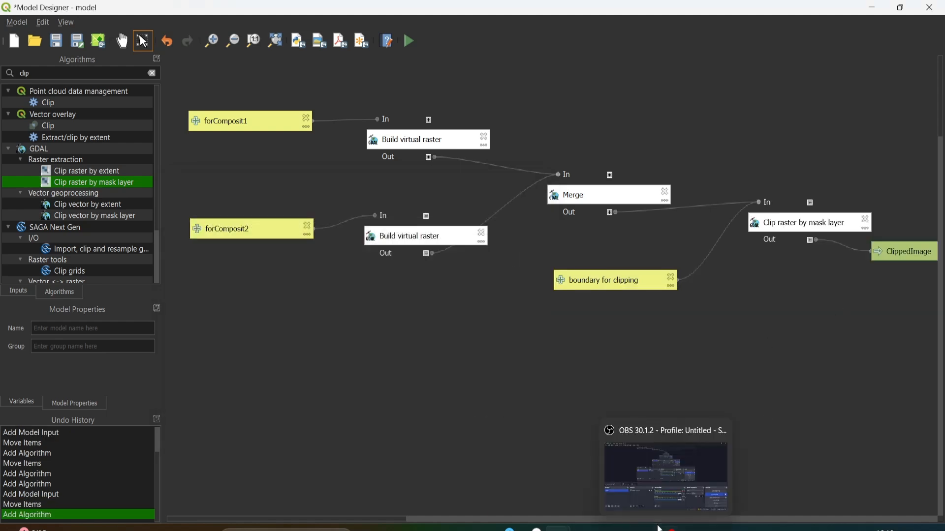
{"action": "left_click", "coordinate": [675, 521]}
{"action": "left_click", "coordinate": [723, 519]}
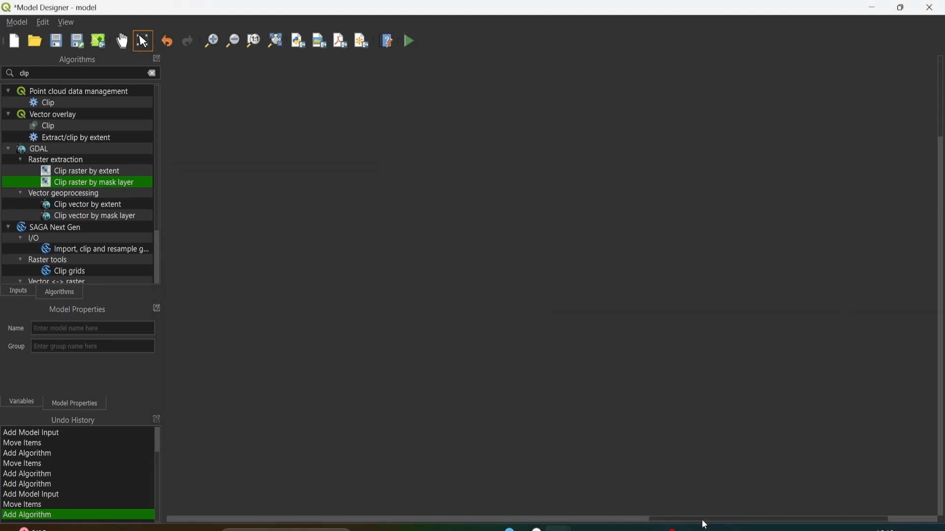
{"action": "scroll", "coordinate": [586, 425], "scroll_direction": "down", "scroll_amount": 2}
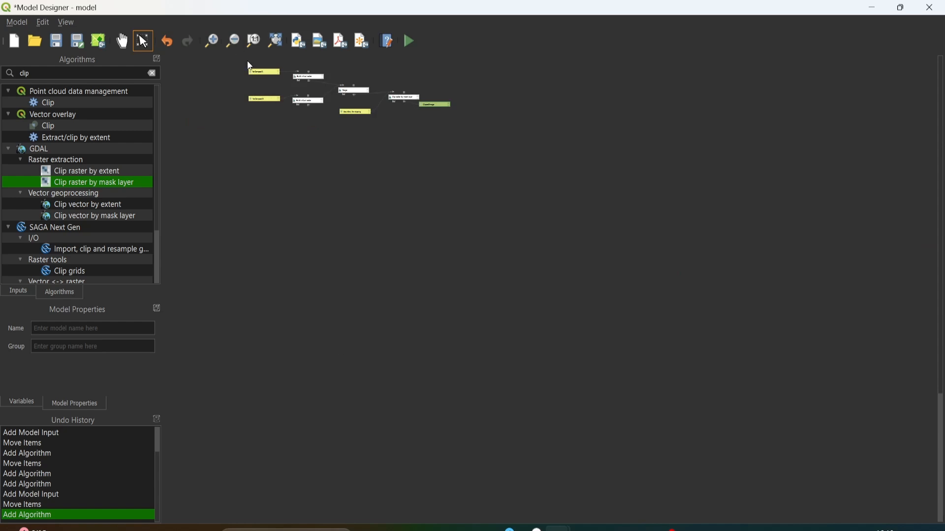
{"action": "scroll", "coordinate": [254, 69], "scroll_direction": "up", "scroll_amount": 3}
{"action": "scroll", "coordinate": [370, 184], "scroll_direction": "down", "scroll_amount": 2}
{"action": "scroll", "coordinate": [284, 137], "scroll_direction": "up", "scroll_amount": 2}
{"action": "left_click_drag", "start_coordinate": [424, 232], "coordinate": [458, 303]}
{"action": "left_click_drag", "start_coordinate": [595, 333], "coordinate": [669, 338]}
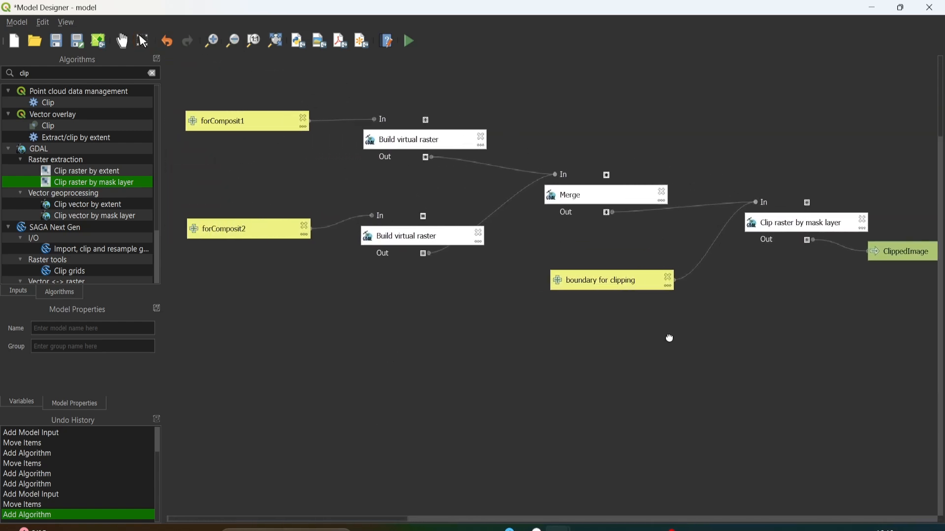
{"action": "left_click", "coordinate": [143, 41]}
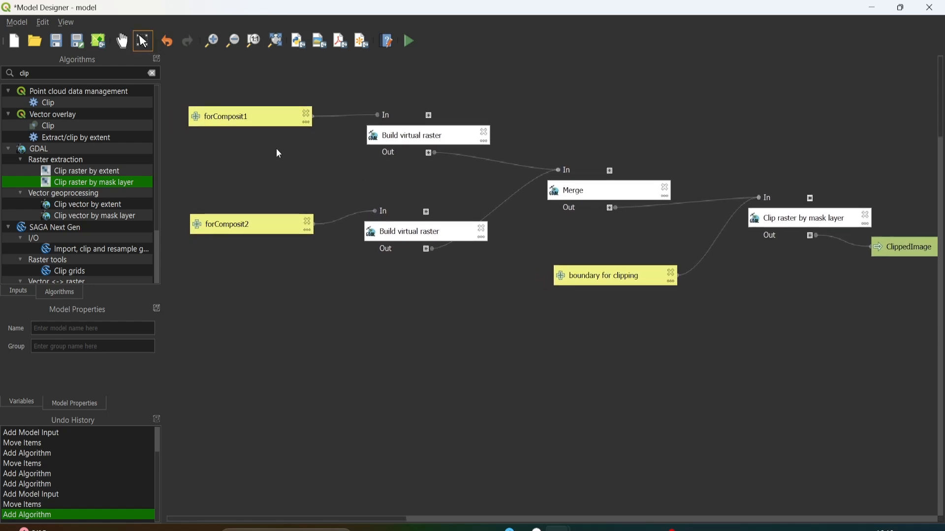
- Try assigning LC08 band rasters to the forComposit1 input in the model's run dialog
{"action": "left_click", "coordinate": [406, 44]}
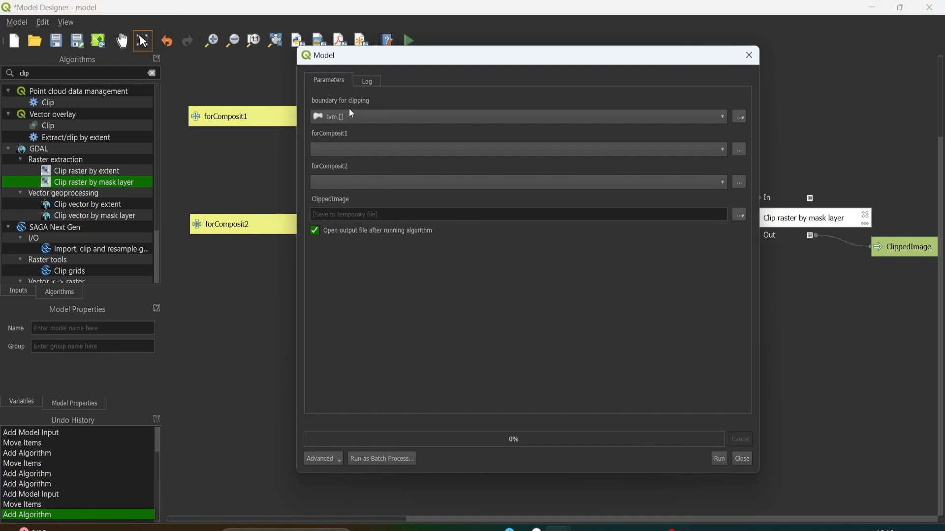
{"action": "left_click", "coordinate": [359, 150]}
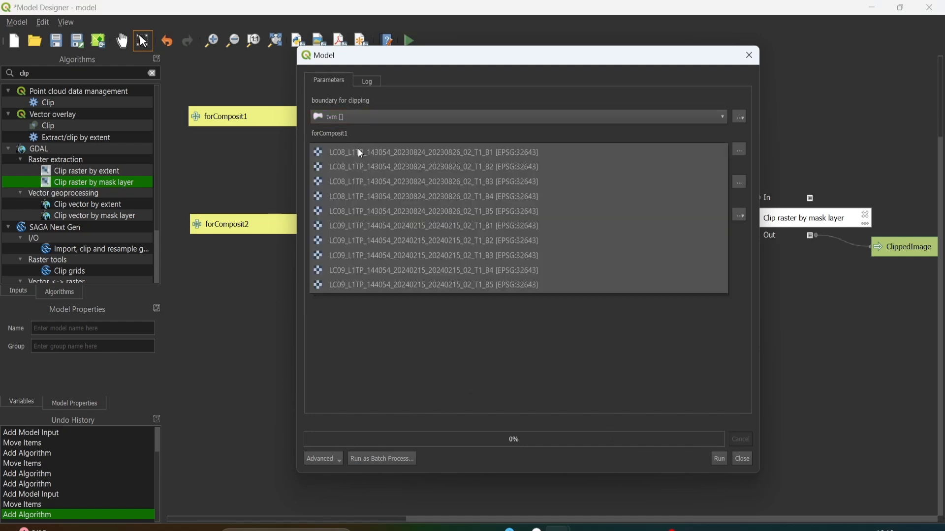
{"action": "left_click", "coordinate": [387, 138]}
{"action": "left_click", "coordinate": [386, 147]}
{"action": "left_click", "coordinate": [378, 166]}
{"action": "left_click", "coordinate": [387, 147]}
{"action": "left_click", "coordinate": [402, 138]}
{"action": "left_click", "coordinate": [421, 150]}
{"action": "left_click", "coordinate": [421, 191]}
{"action": "left_click", "coordinate": [430, 150]}
{"action": "left_click", "coordinate": [427, 175]}
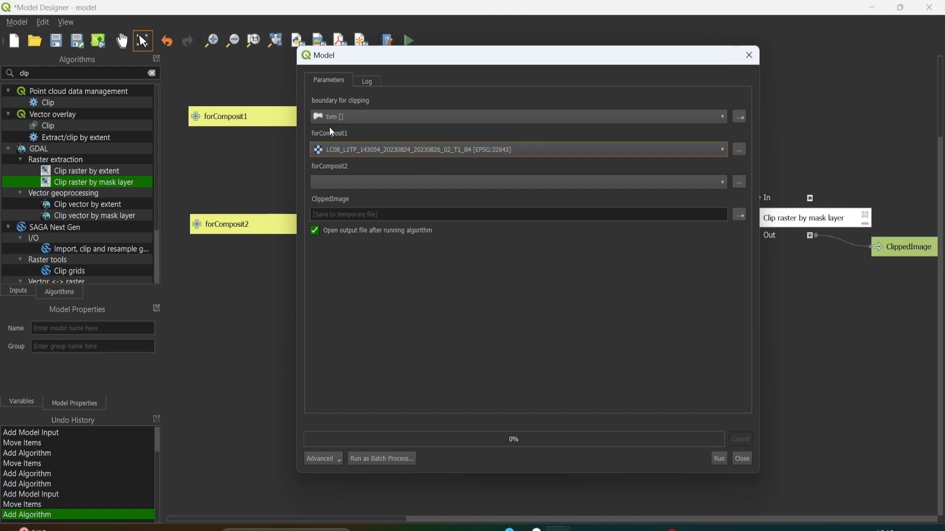
{"action": "left_click", "coordinate": [749, 55]}
- Duplicate the forComposit1 input four times and spread the copies out below the original
{"action": "left_click", "coordinate": [235, 120]}
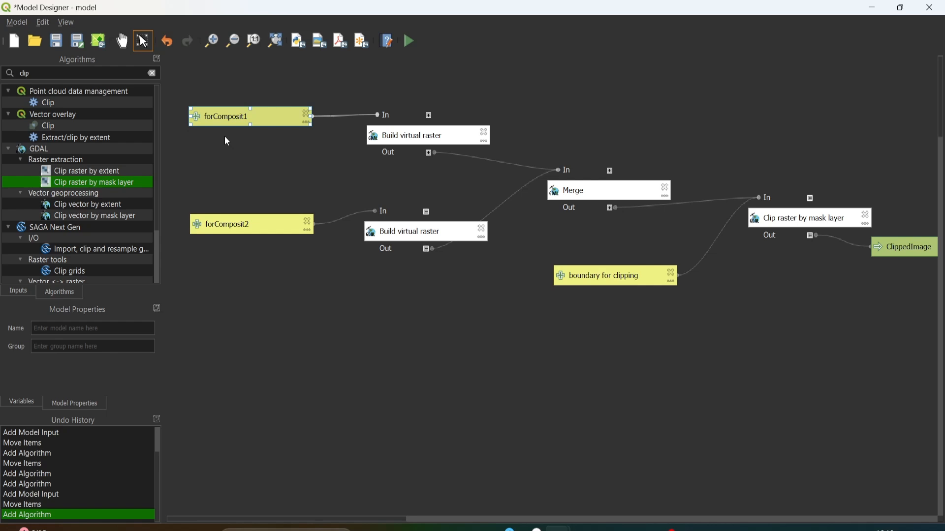
{"action": "key", "text": "ctrl+v"}
{"action": "key", "text": "ctrl+v"}
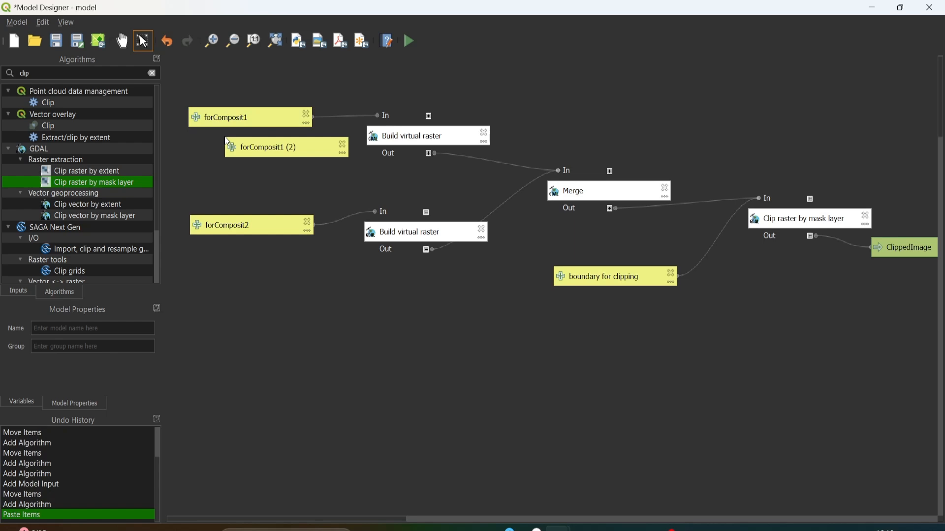
{"action": "key", "text": "ctrl+v"}
{"action": "key", "text": "ctrl+v"}
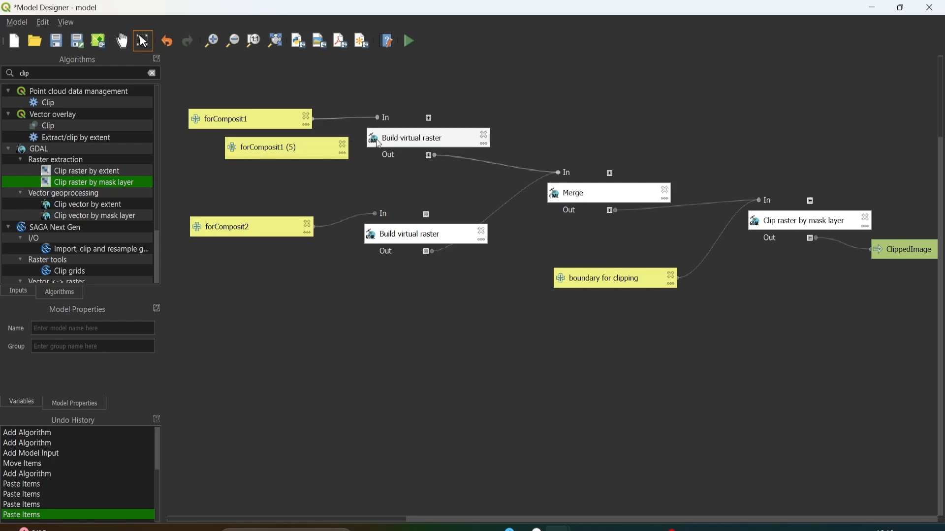
{"action": "mouse_move", "coordinate": [300, 149]}
{"action": "left_mouse_down"}
{"action": "mouse_move", "coordinate": [299, 172]}
{"action": "mouse_move", "coordinate": [294, 147]}
{"action": "left_mouse_up"}
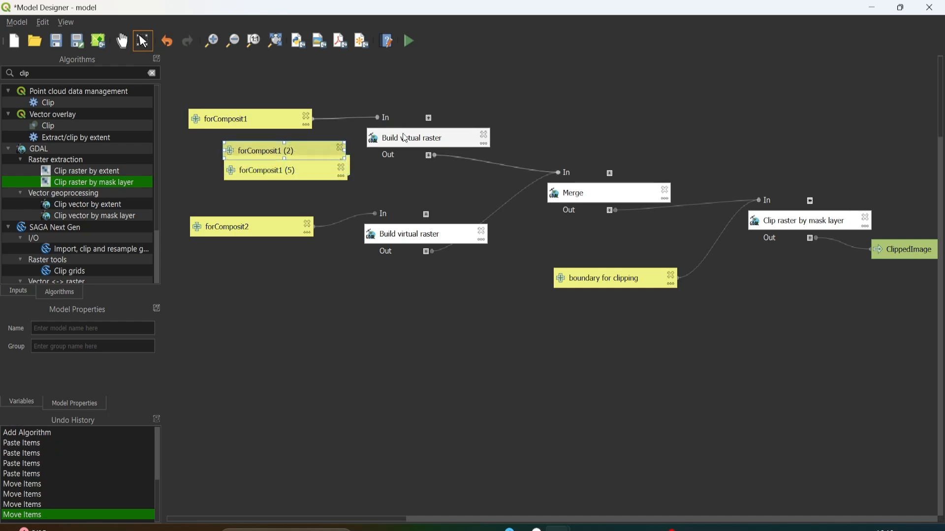
- Set the input layers of the Build virtual raster fed by forComposit1 to forComposit1 and its copies (2) to (5), selected as values
{"action": "left_click", "coordinate": [405, 135]}
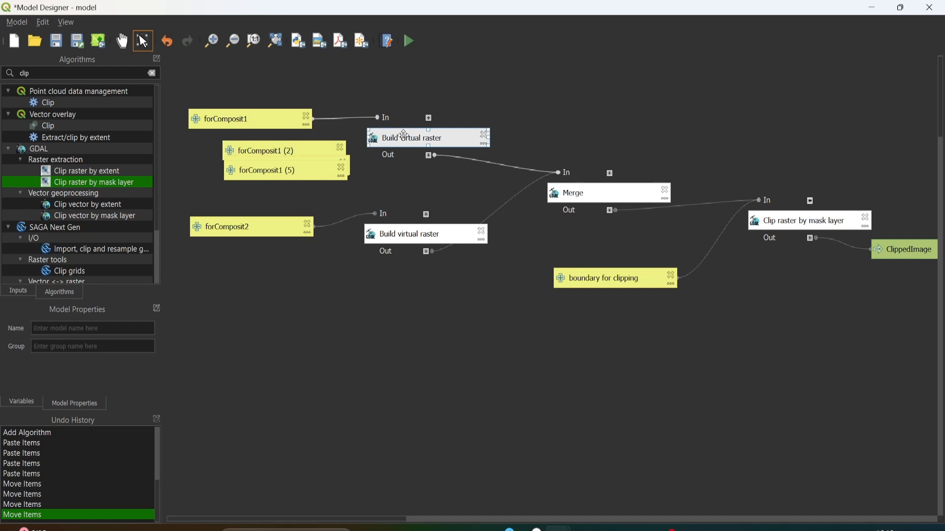
{"action": "double_click", "coordinate": [405, 135]}
{"action": "left_click", "coordinate": [196, 290]}
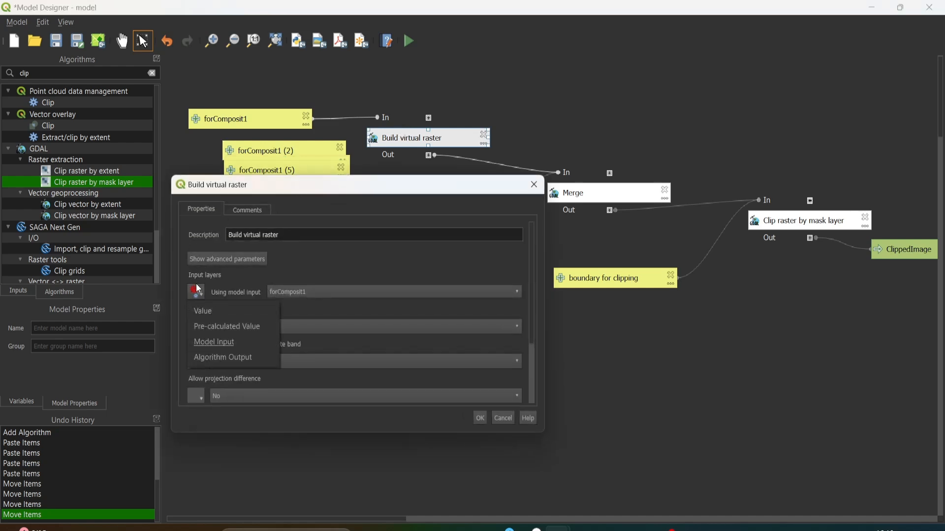
{"action": "left_click", "coordinate": [203, 310]}
{"action": "left_click", "coordinate": [512, 291]}
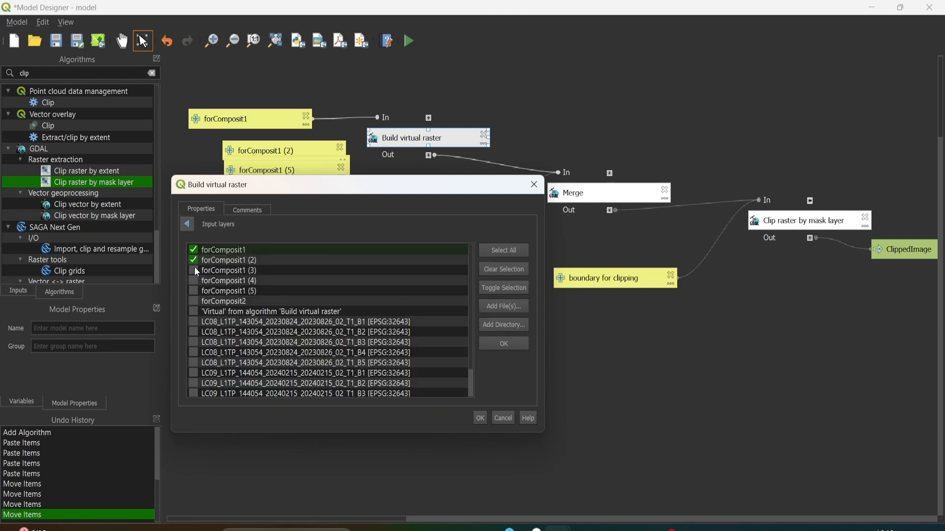
{"action": "left_click", "coordinate": [492, 344]}
{"action": "left_click", "coordinate": [485, 418]}
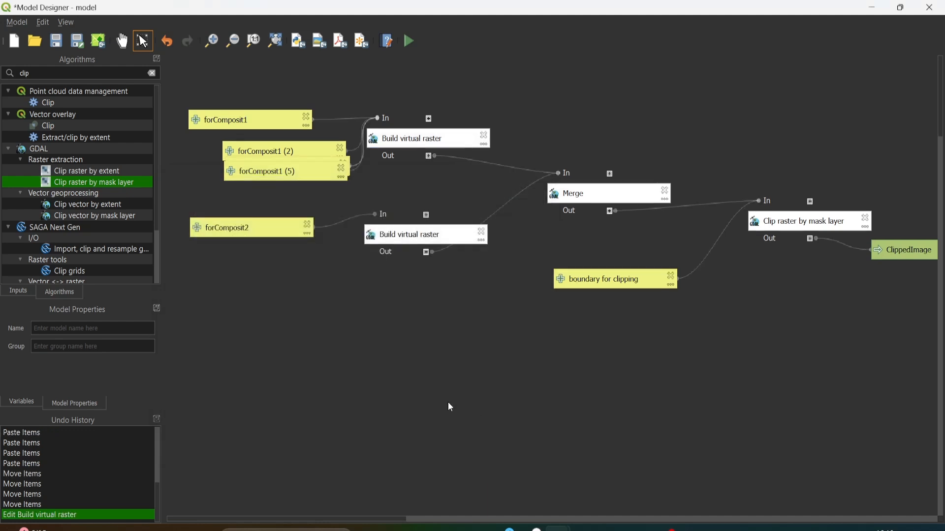
- Duplicate the forComposit2 input four times, placing the copies below the original
{"action": "left_click", "coordinate": [211, 223]}
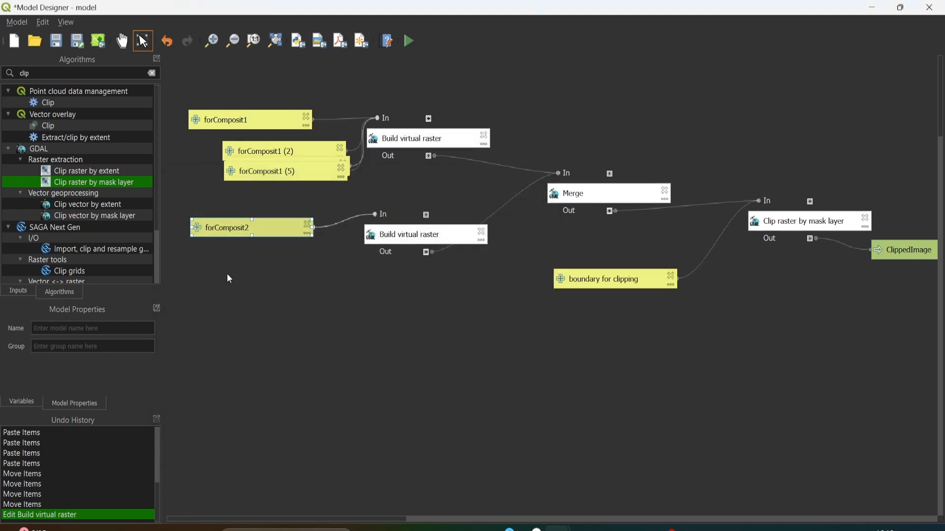
{"action": "key", "text": "ctrl+c"}
{"action": "key", "text": "ctrl+v"}
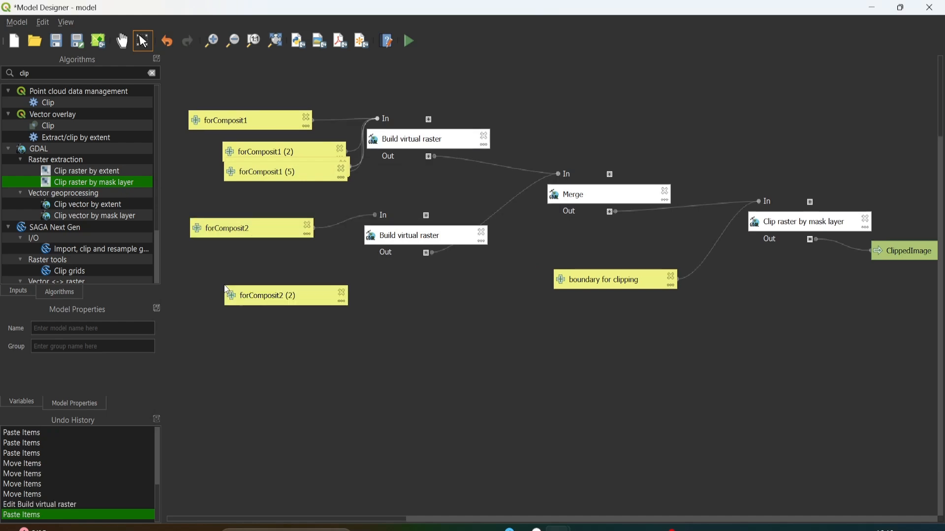
{"action": "key", "text": "ctrl+v"}
{"action": "key", "text": "ctrl+v"}
{"action": "key", "text": "ctrl+v"}
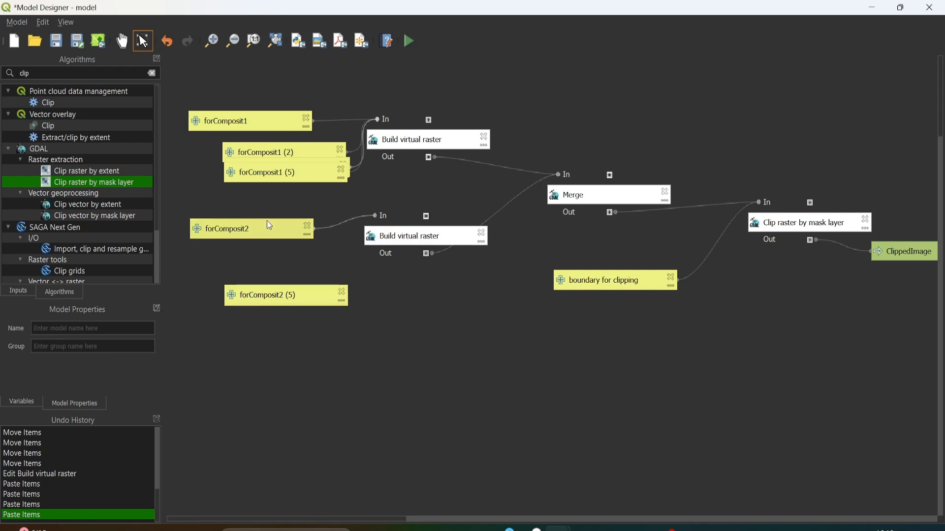
- Set the input layers of the Build virtual raster fed by forComposit2 to forComposit2 and its copies (2) to (5), selected as values
{"action": "left_click", "coordinate": [388, 242]}
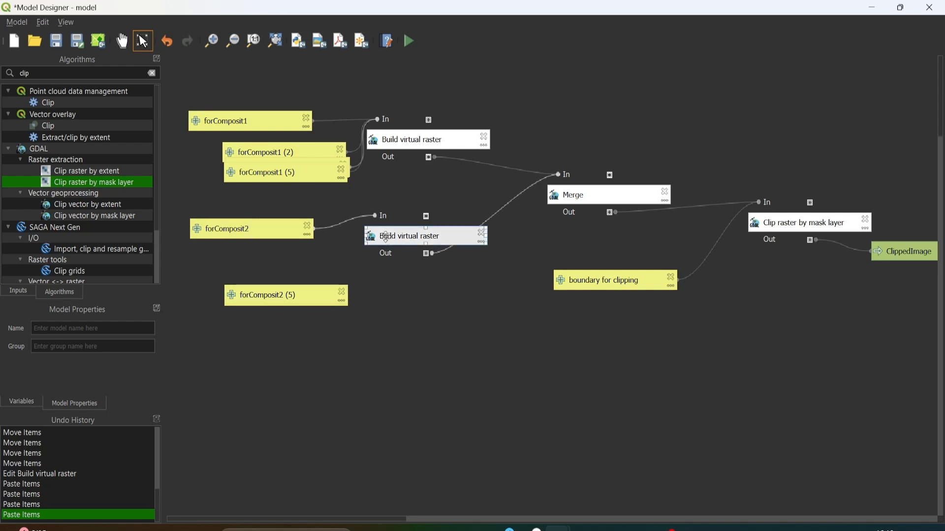
{"action": "double_click", "coordinate": [386, 237]}
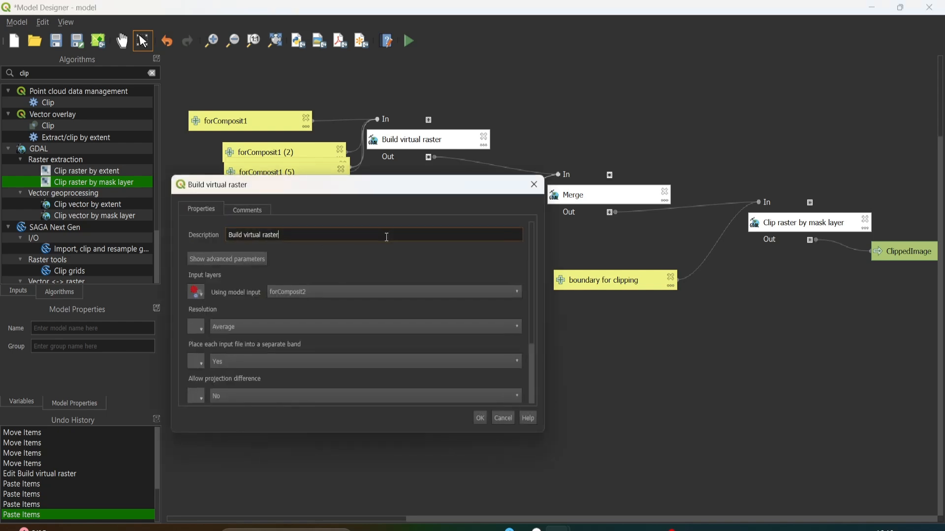
{"action": "left_click", "coordinate": [195, 293]}
{"action": "left_click", "coordinate": [204, 311]}
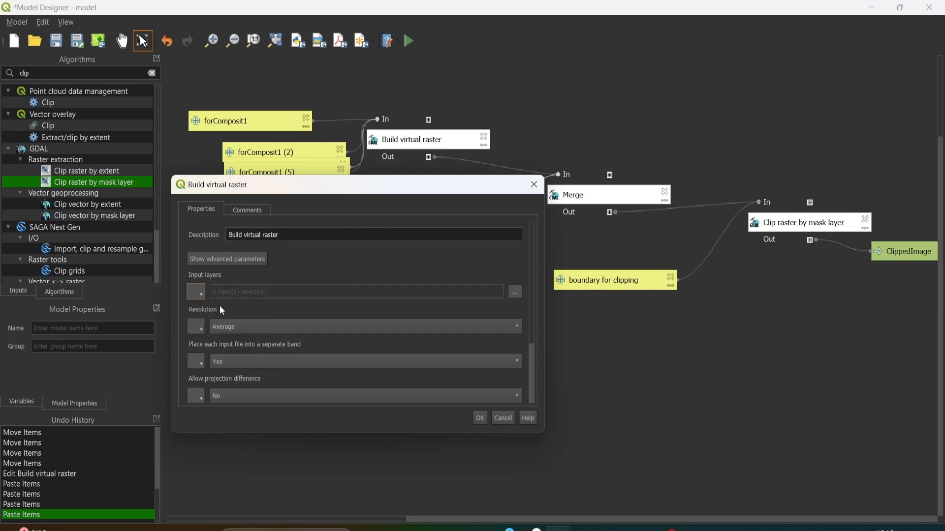
{"action": "left_click", "coordinate": [523, 297]}
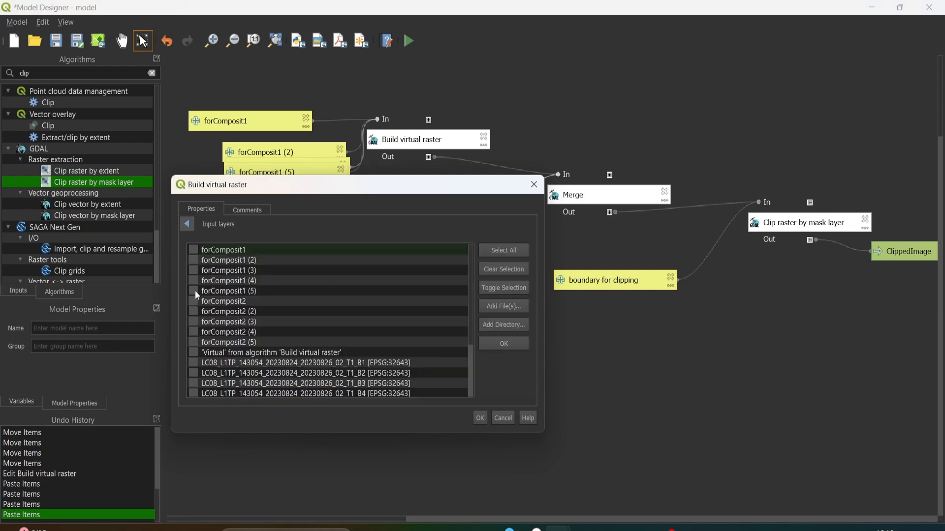
{"action": "left_click", "coordinate": [193, 332]}
{"action": "left_click", "coordinate": [193, 342]}
{"action": "left_click", "coordinate": [480, 418]}
{"action": "left_click", "coordinate": [515, 520]}
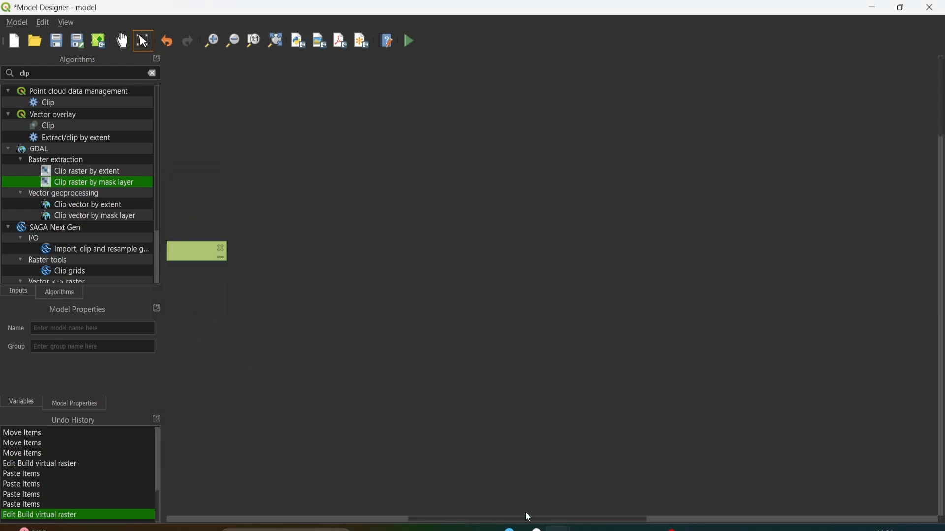
{"action": "left_click", "coordinate": [663, 520]}
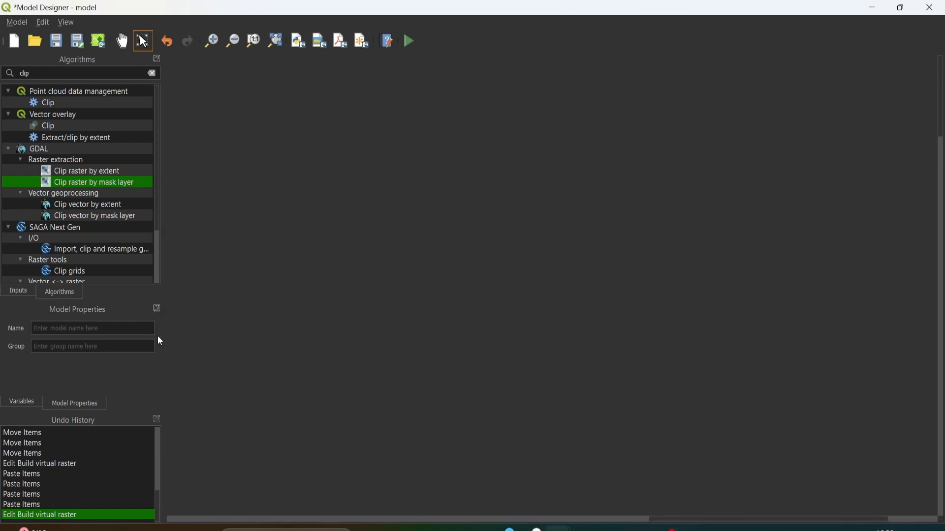
{"action": "scroll", "coordinate": [181, 163], "scroll_direction": "down", "scroll_amount": 3}
{"action": "scroll", "coordinate": [410, 113], "scroll_direction": "up", "scroll_amount": 1}
{"action": "middle_click", "coordinate": [294, 104]}
{"action": "scroll", "coordinate": [353, 196], "scroll_direction": "up", "scroll_amount": 1}
{"action": "left_click", "coordinate": [126, 43]}
{"action": "left_click_drag", "start_coordinate": [232, 127], "coordinate": [447, 343]}
{"action": "scroll", "coordinate": [204, 75], "scroll_direction": "up", "scroll_amount": 1}
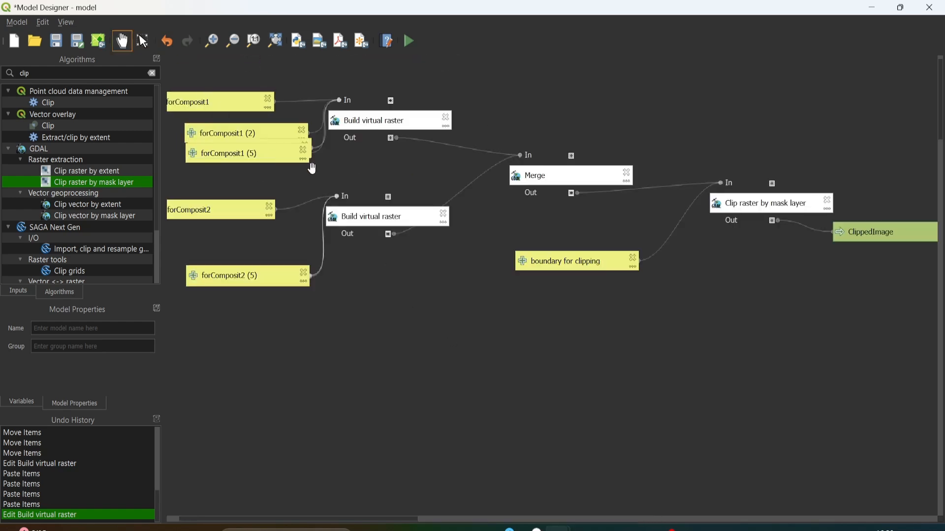
{"action": "left_click_drag", "start_coordinate": [282, 160], "coordinate": [321, 179]}
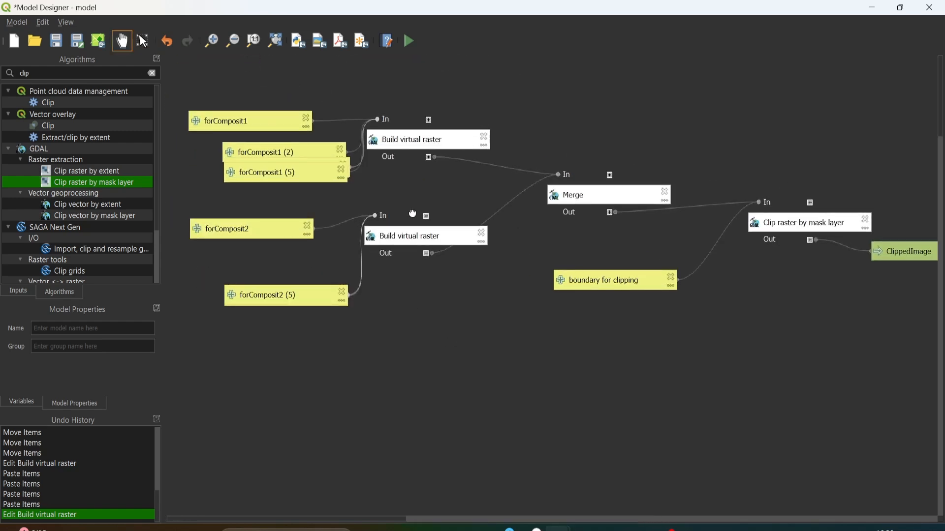
- Save the model in the default models folder under the file name model1
{"action": "left_click", "coordinate": [63, 40]}
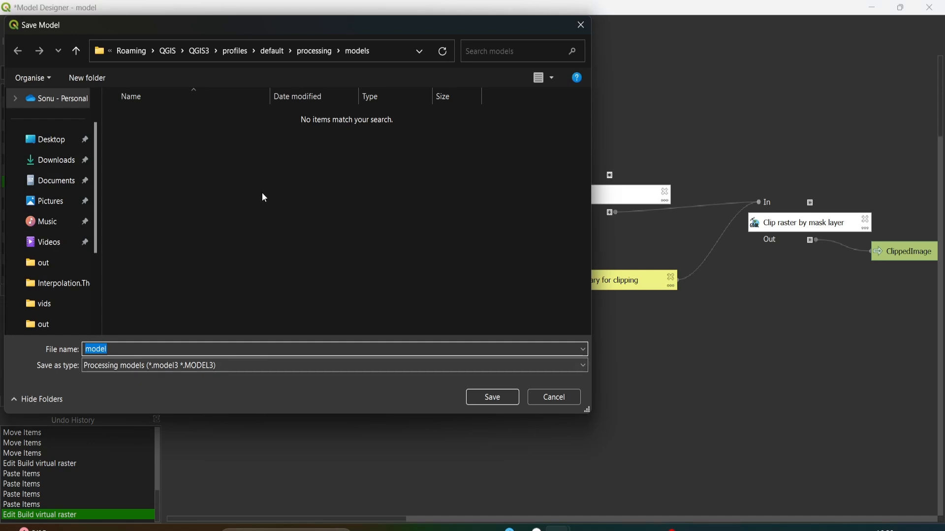
{"action": "left_click", "coordinate": [147, 352]}
{"action": "type", "text": "1"}
{"action": "left_click", "coordinate": [486, 401]}
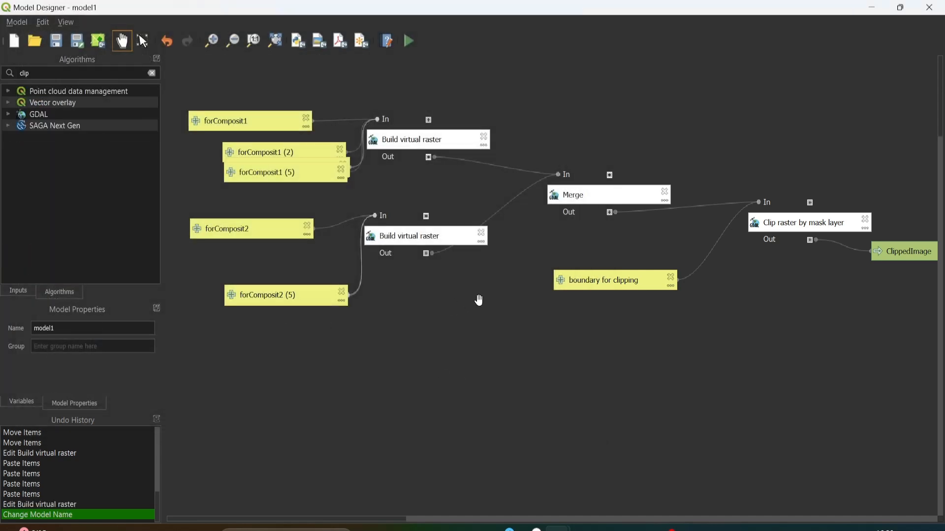
- Review the input parameters in the model's run dialog and close it without running
{"action": "scroll", "coordinate": [479, 301], "scroll_direction": "down", "scroll_amount": 1}
{"action": "scroll", "coordinate": [479, 301], "scroll_direction": "up", "scroll_amount": 1}
{"action": "scroll", "coordinate": [326, 125], "scroll_direction": "up", "scroll_amount": 2}
{"action": "left_click", "coordinate": [614, 520]}
{"action": "scroll", "coordinate": [247, 139], "scroll_direction": "down", "scroll_amount": 3}
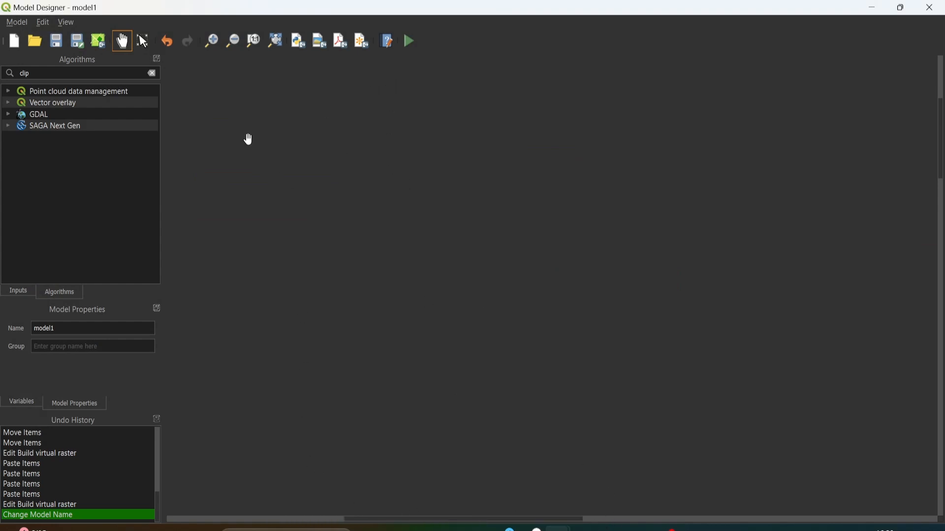
{"action": "scroll", "coordinate": [234, 84], "scroll_direction": "up", "scroll_amount": 2}
{"action": "left_click_drag", "start_coordinate": [339, 101], "coordinate": [386, 195]}
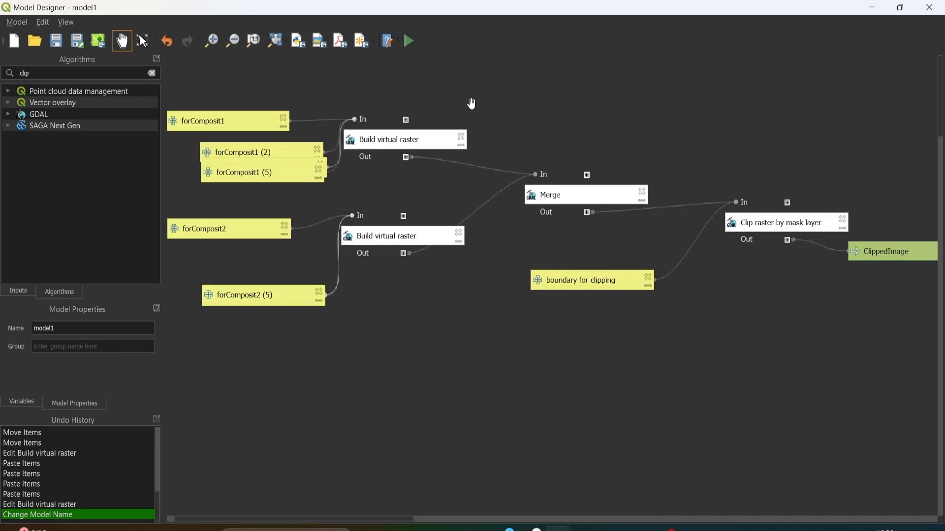
{"action": "left_click", "coordinate": [408, 42]}
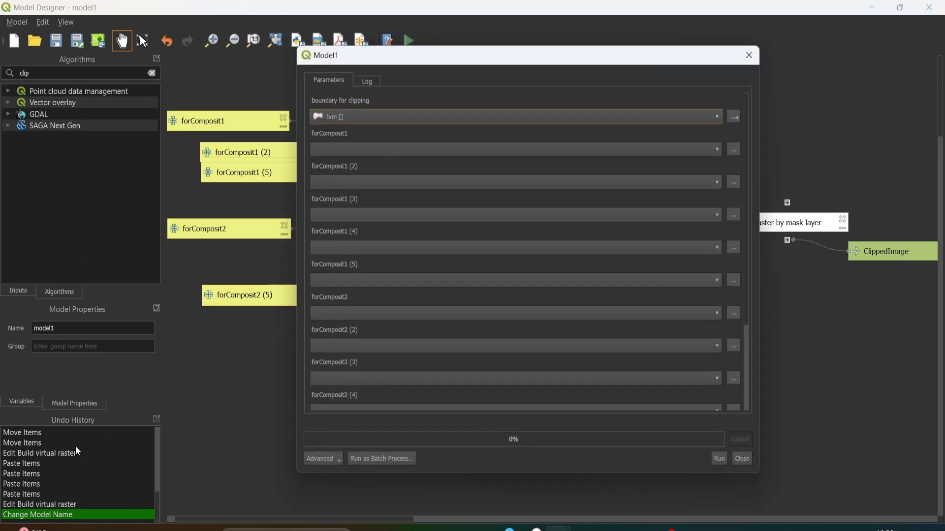
{"action": "mouse_move", "coordinate": [585, 528]}
{"action": "left_click", "coordinate": [742, 460]}
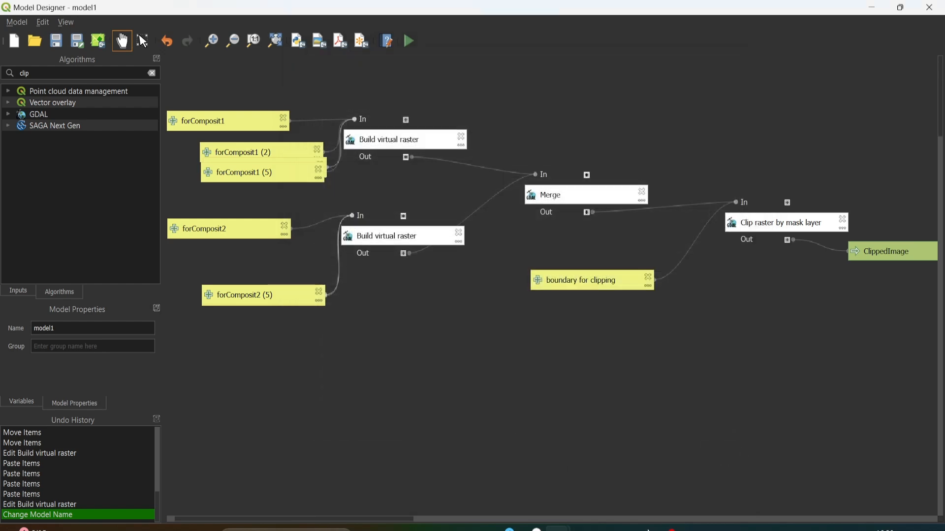
- Switch to the main QGIS window and check the loaded LC08 and LC09 band layers and the tvm boundary
{"action": "mouse_move", "coordinate": [555, 525]}
{"action": "left_click", "coordinate": [481, 470]}
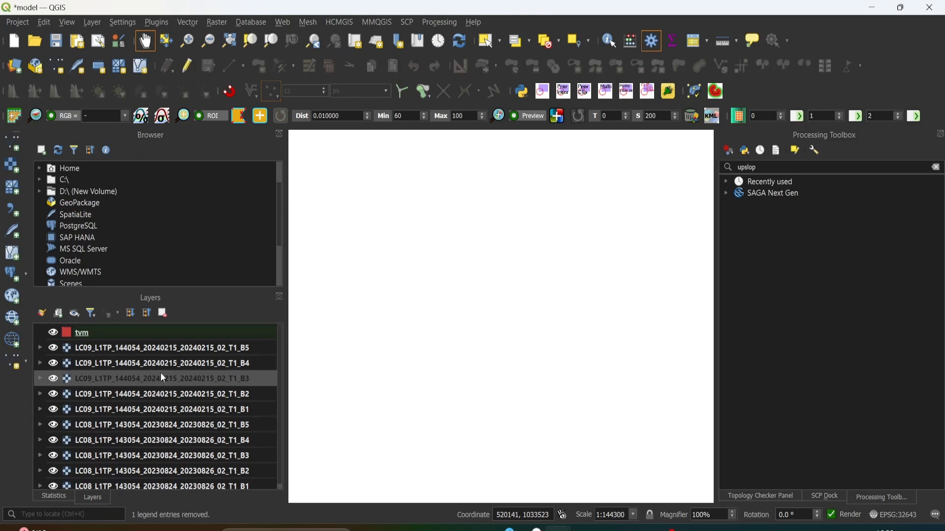
{"action": "scroll", "coordinate": [202, 374], "scroll_direction": "up", "scroll_amount": 1}
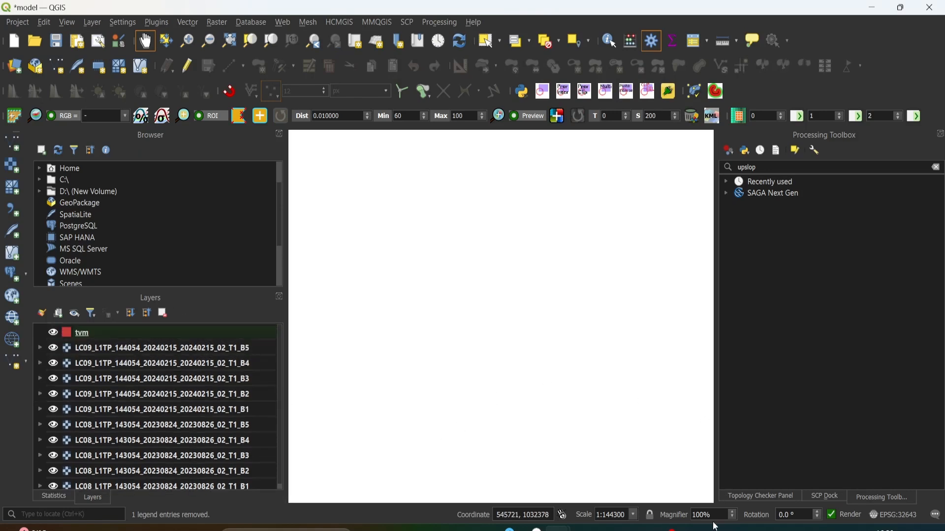
{"action": "mouse_move", "coordinate": [558, 529]}
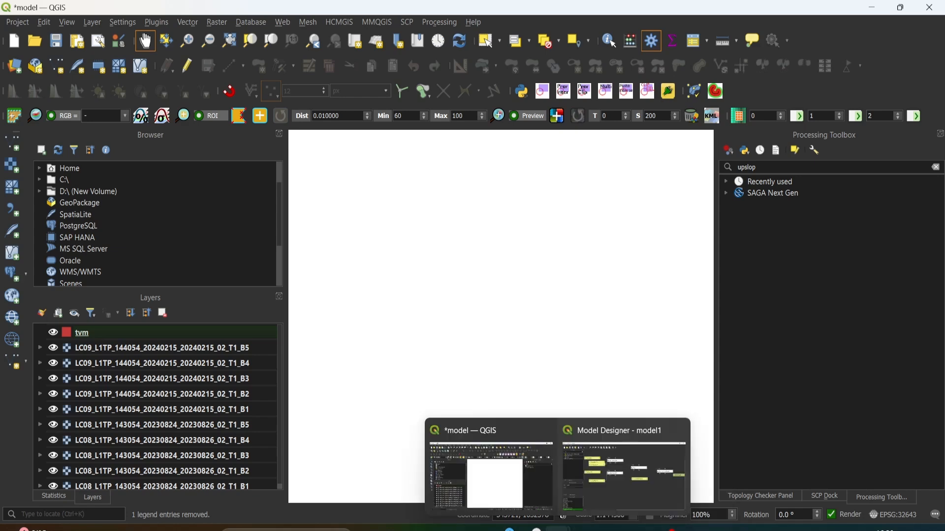
- Switch to the Model Designer window, look over the input parameters in the run dialog and close it without running
{"action": "left_click", "coordinate": [622, 475]}
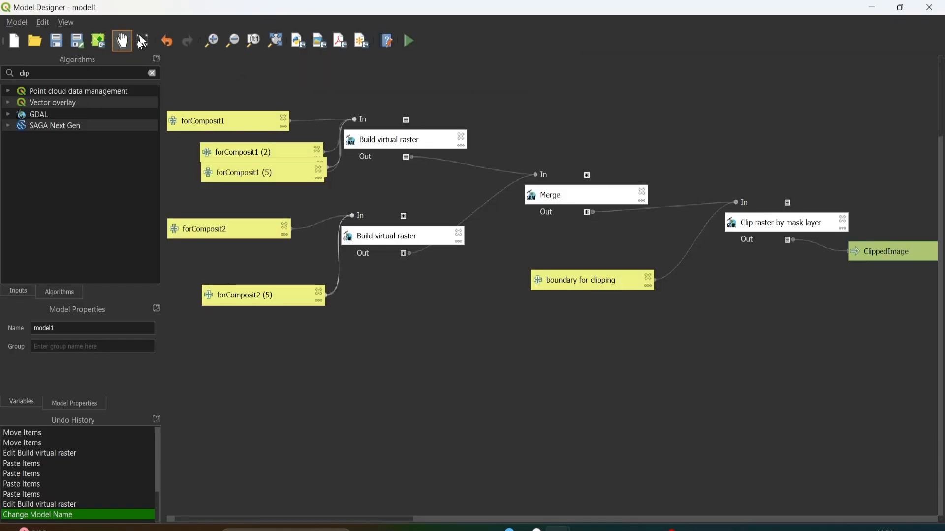
{"action": "left_click", "coordinate": [408, 40]}
{"action": "scroll", "coordinate": [451, 273], "scroll_direction": "down", "scroll_amount": 5}
{"action": "scroll", "coordinate": [450, 274], "scroll_direction": "up", "scroll_amount": 5}
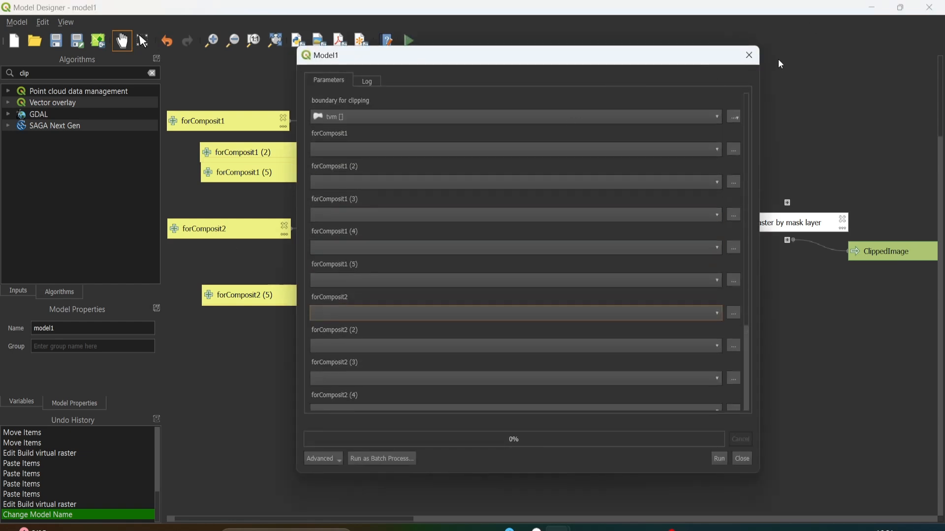
{"action": "left_click", "coordinate": [743, 460]}
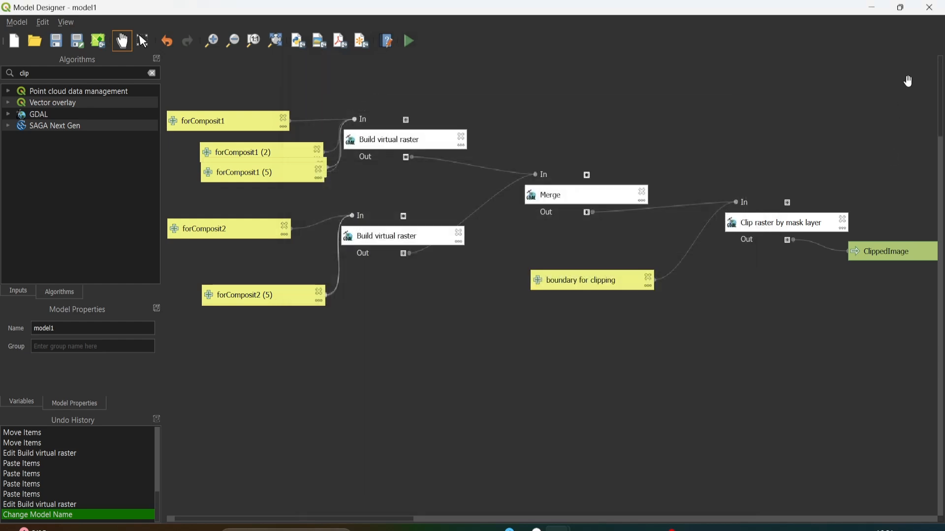
- Restore the Model Designer to a smaller window, open model1's run dialog and select tvm as the boundary for clipping
{"action": "left_click", "coordinate": [899, 8]}
{"action": "left_click_drag", "start_coordinate": [378, 62], "coordinate": [304, 57]}
{"action": "left_click", "coordinate": [568, 96]}
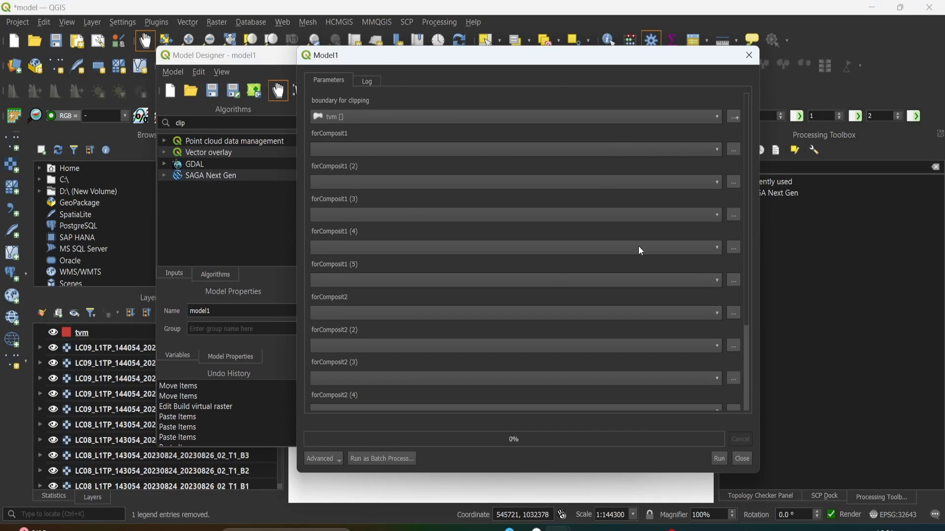
{"action": "scroll", "coordinate": [677, 218], "scroll_direction": "down", "scroll_amount": 1}
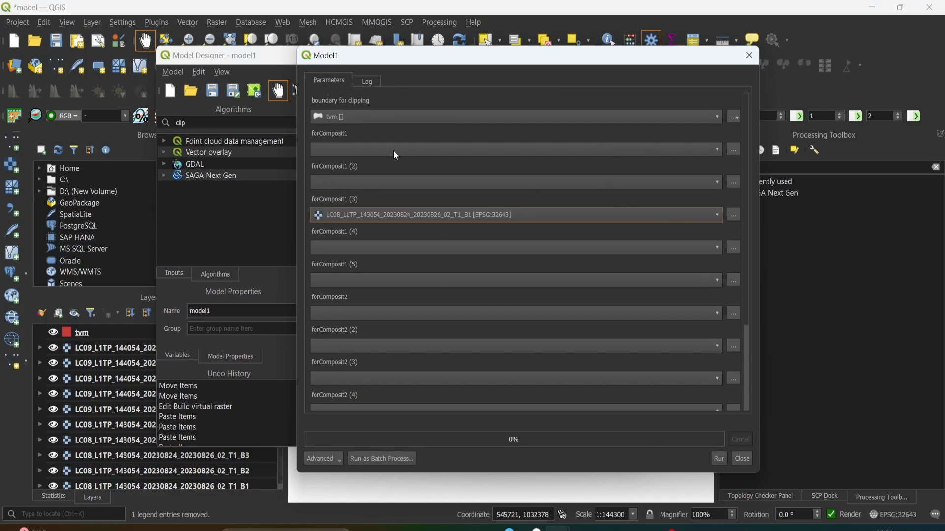
{"action": "left_click", "coordinate": [387, 120]}
{"action": "left_click", "coordinate": [384, 115]}
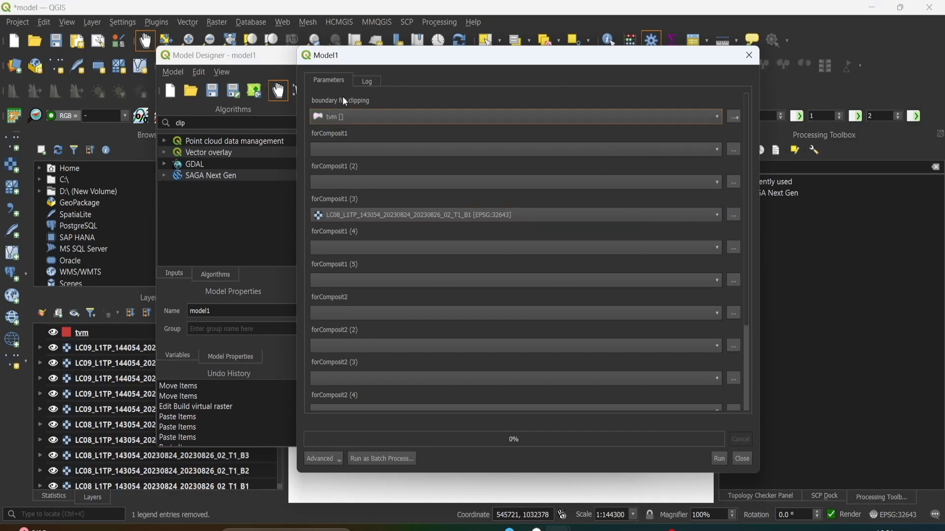
- Assign LC08_L1TP_143054_20230824_20230826_02_T1 bands B1 to B5 in order to forComposit1 and its copies (2) to (5)
{"action": "left_click", "coordinate": [349, 148]}
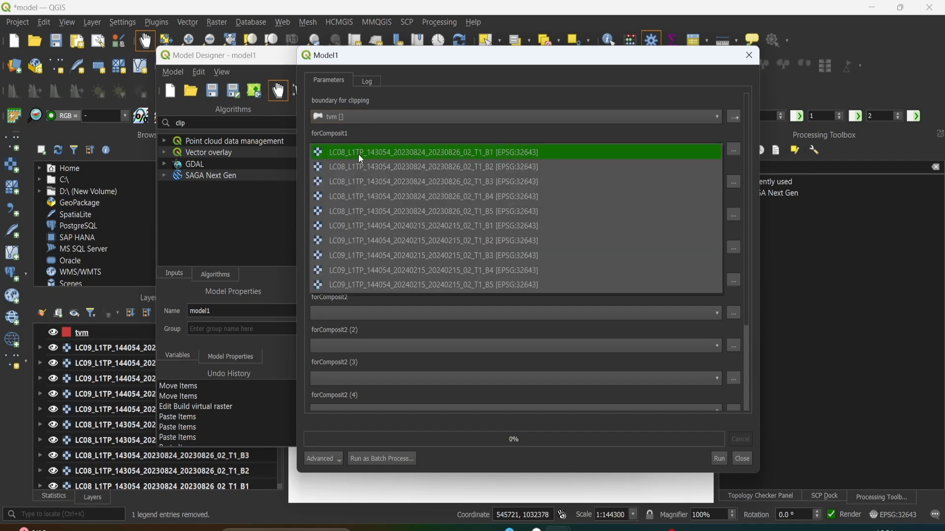
{"action": "left_click", "coordinate": [358, 154]}
{"action": "left_click", "coordinate": [360, 180]}
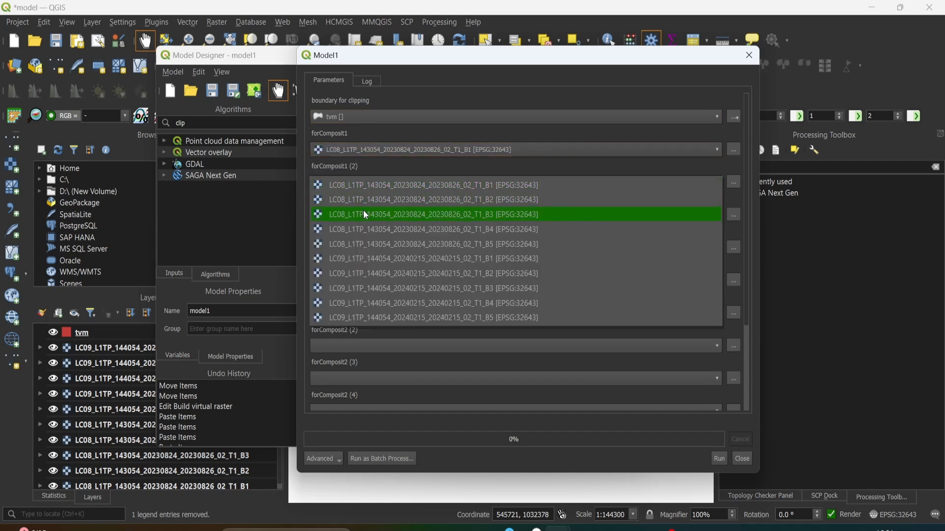
{"action": "left_click", "coordinate": [367, 200]}
{"action": "left_click", "coordinate": [374, 219]}
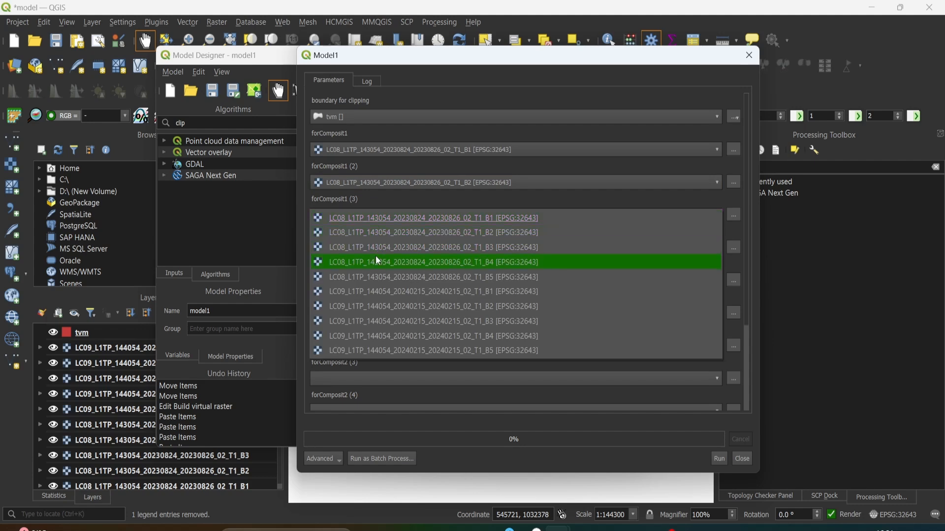
{"action": "left_click", "coordinate": [377, 247]}
{"action": "left_click", "coordinate": [376, 247]}
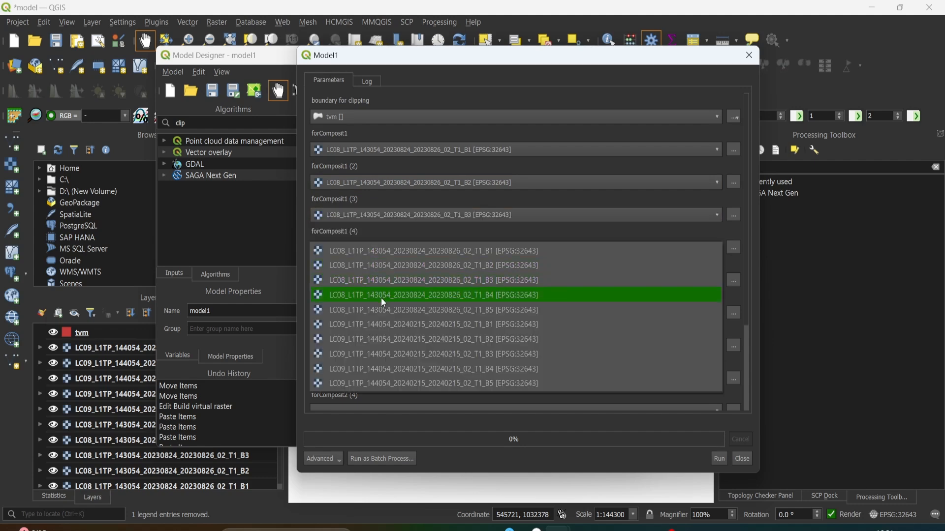
{"action": "left_click", "coordinate": [385, 297]}
{"action": "left_click", "coordinate": [381, 284]}
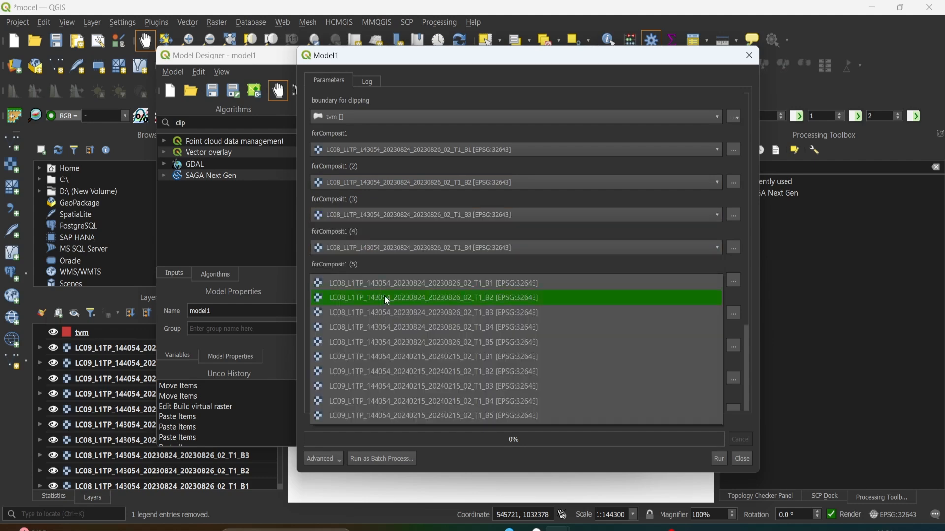
{"action": "left_click", "coordinate": [388, 343]}
- Assign LC09_L1TP_144054_20240215_20240215_02_T1 bands B1 to B5 in order to forComposit2 and its copies (2) to (5)
{"action": "left_click_drag", "start_coordinate": [745, 199], "coordinate": [746, 293]}
{"action": "left_click", "coordinate": [407, 198]}
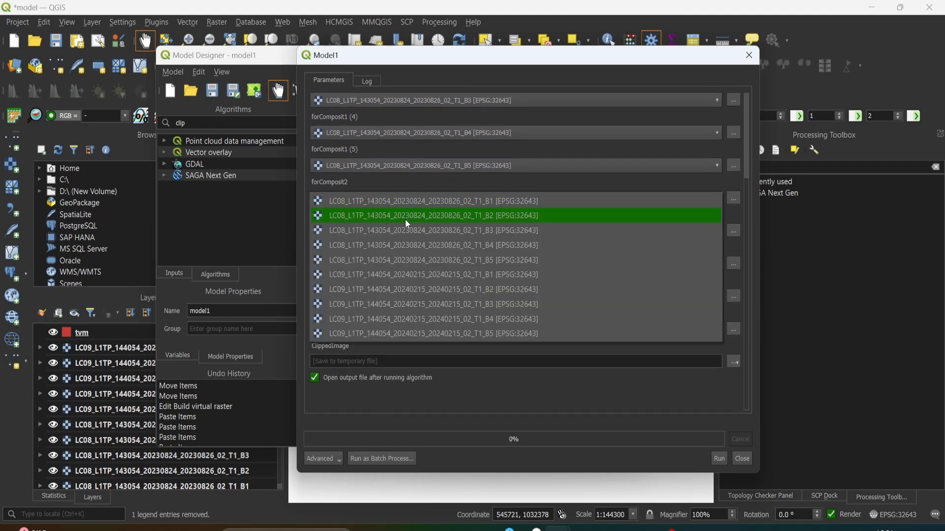
{"action": "left_click", "coordinate": [409, 275]}
{"action": "left_click", "coordinate": [408, 230]}
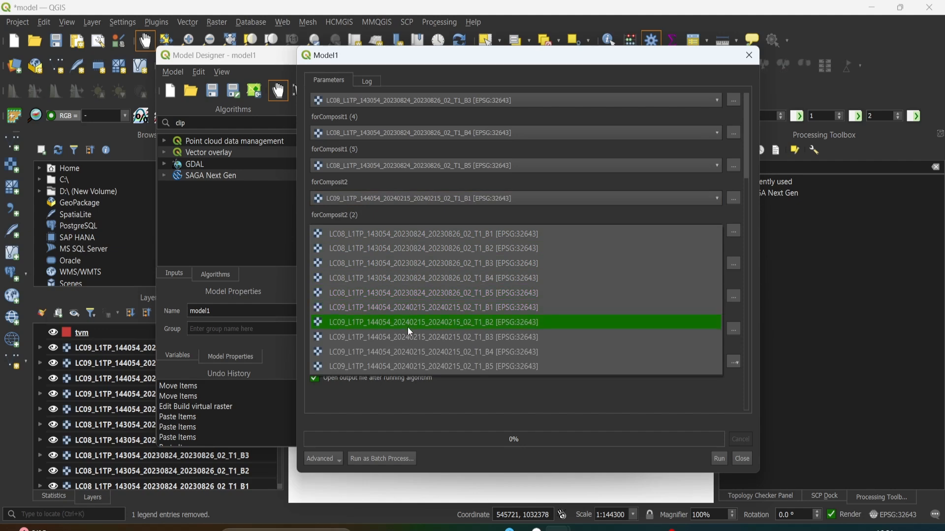
{"action": "left_click", "coordinate": [411, 324]}
{"action": "left_click", "coordinate": [398, 265]}
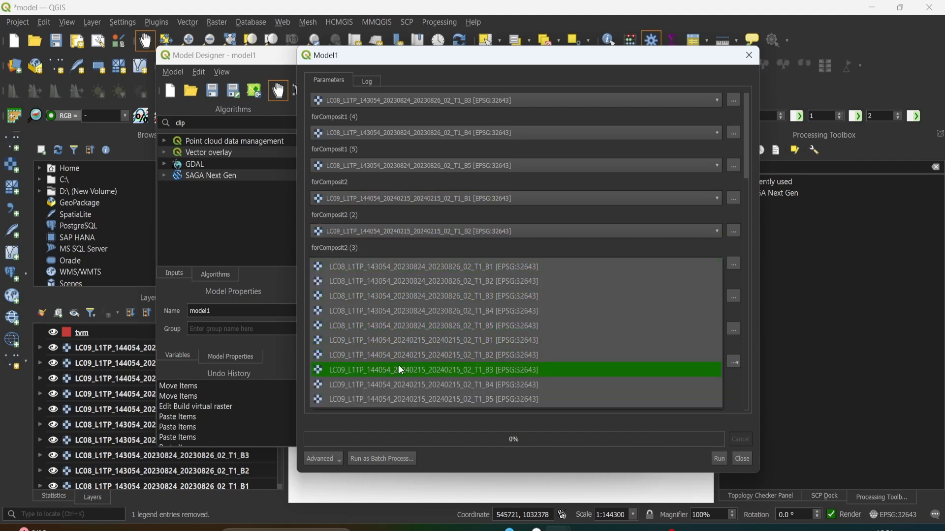
{"action": "left_click", "coordinate": [402, 370]}
{"action": "left_click", "coordinate": [401, 298]}
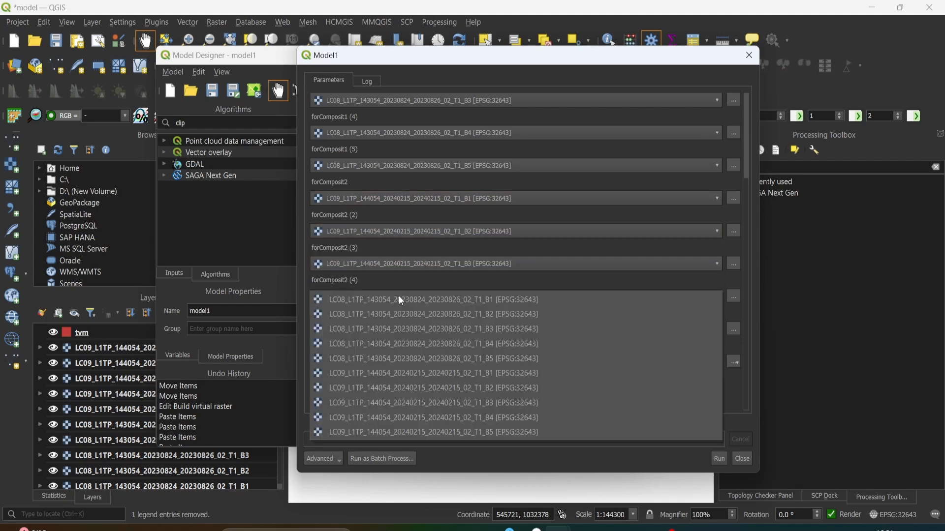
{"action": "left_click", "coordinate": [417, 417]}
{"action": "left_click", "coordinate": [416, 329]}
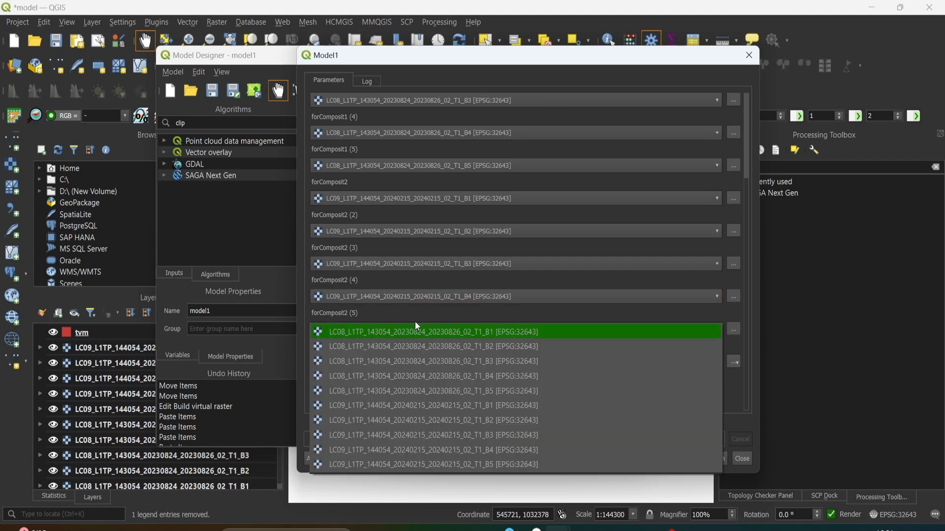
{"action": "left_click", "coordinate": [418, 459]}
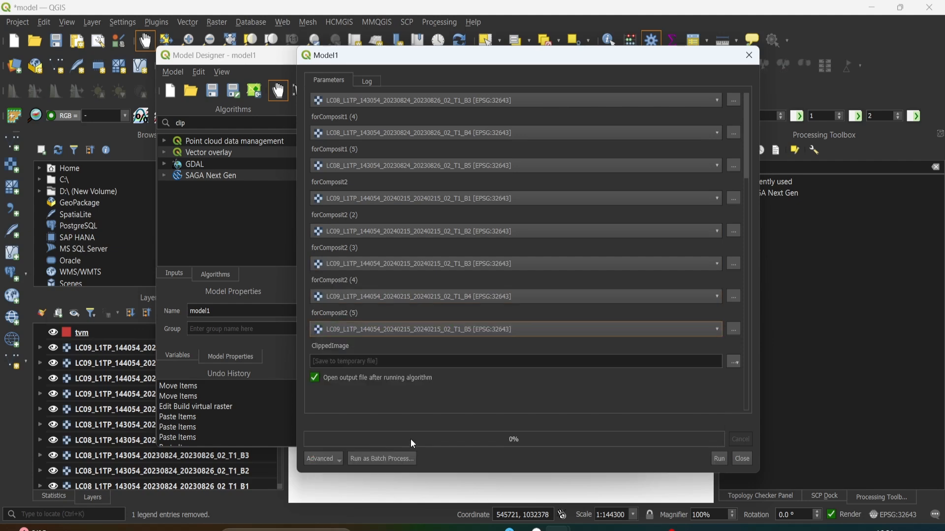
- Run the model with ClippedImage saved to a temporary file, then close the run dialog and return to the main QGIS window
{"action": "left_click", "coordinate": [339, 360]}
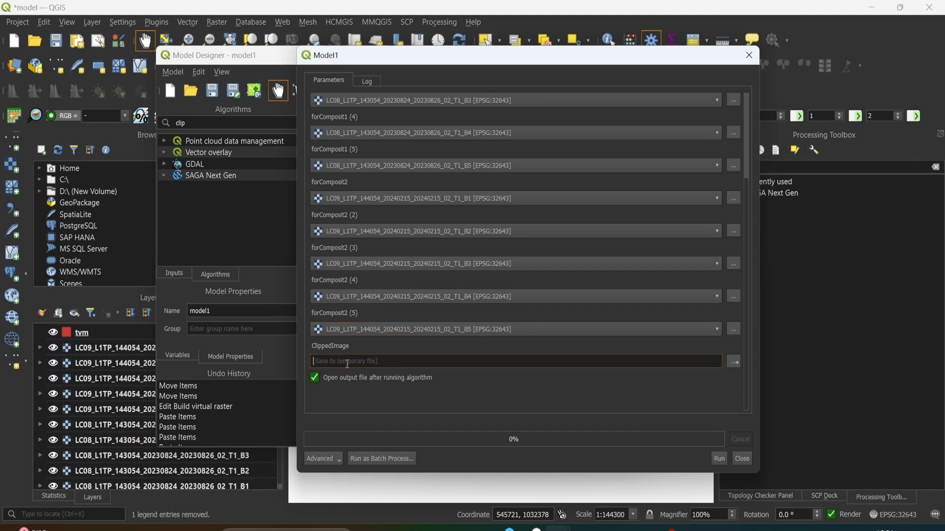
{"action": "left_click", "coordinate": [736, 362]}
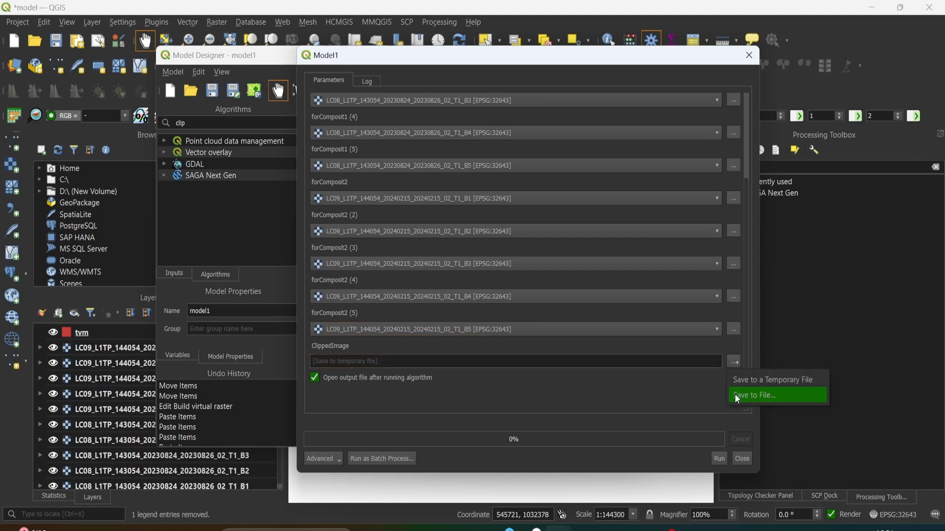
{"action": "left_click", "coordinate": [719, 458]}
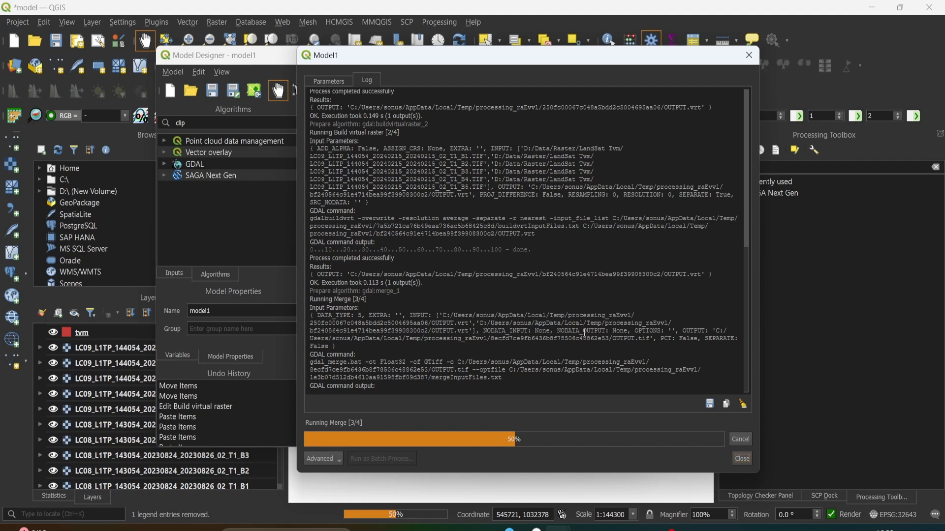
{"action": "scroll", "coordinate": [584, 333], "scroll_direction": "up", "scroll_amount": 12}
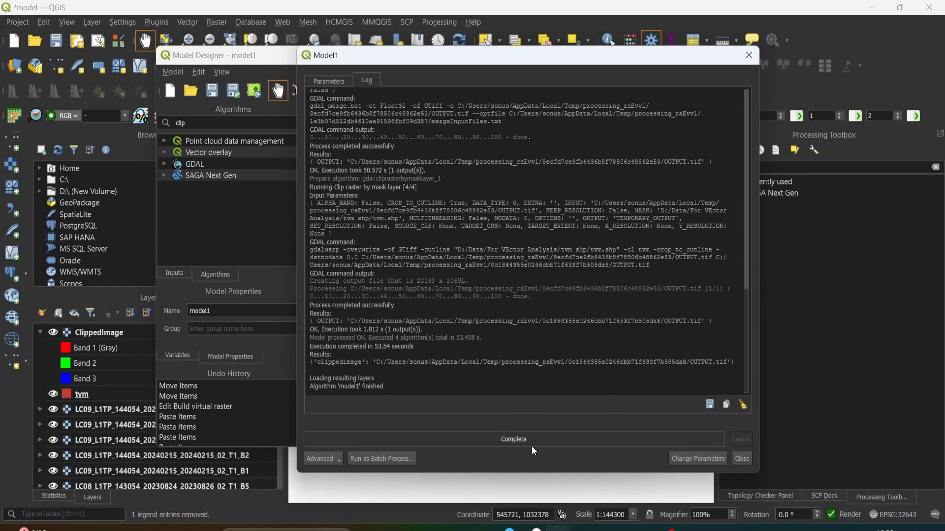
{"action": "left_click", "coordinate": [743, 460]}
{"action": "left_click", "coordinate": [569, 55]}
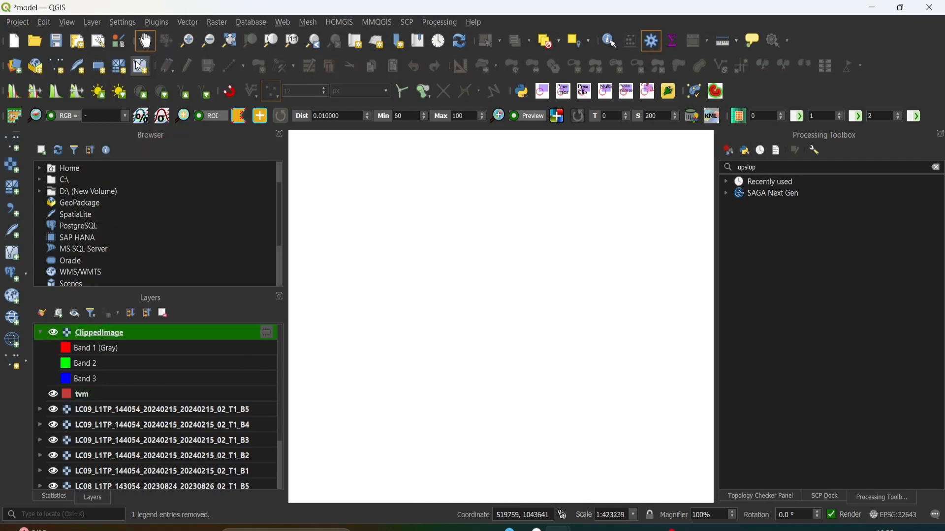
- Zoom to the ClippedImage layer and examine its extent on the map against the source band layers
{"action": "left_click", "coordinate": [135, 59]}
{"action": "scroll", "coordinate": [536, 311], "scroll_direction": "down", "scroll_amount": 2}
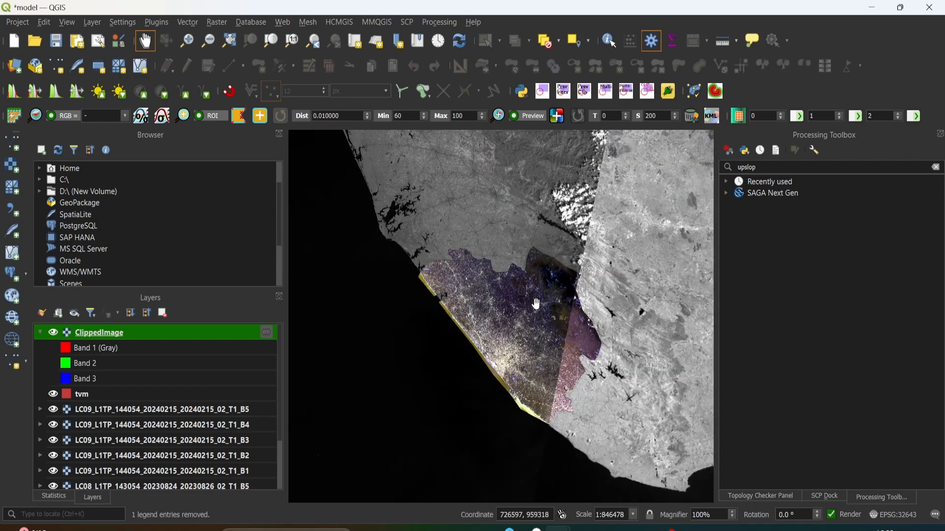
{"action": "left_click_drag", "start_coordinate": [536, 305], "coordinate": [502, 286]}
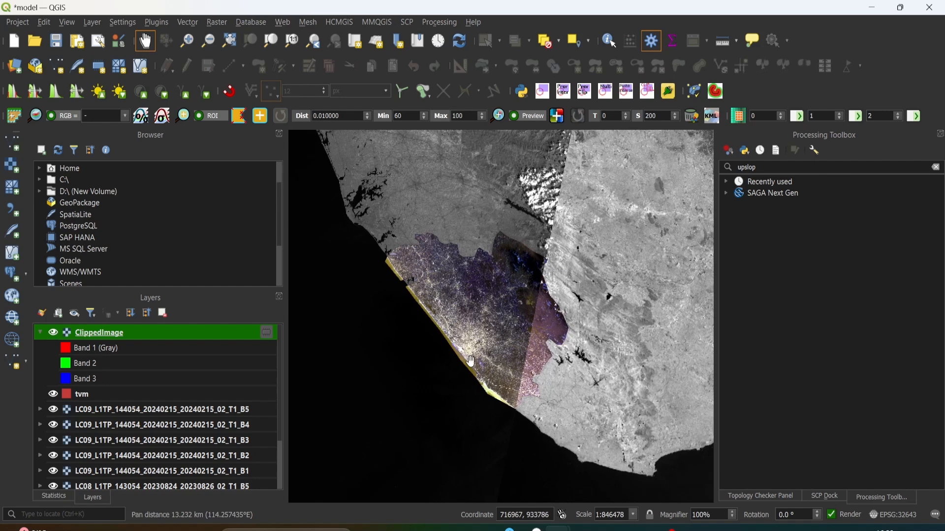
{"action": "scroll", "coordinate": [113, 403], "scroll_direction": "down", "scroll_amount": 2}
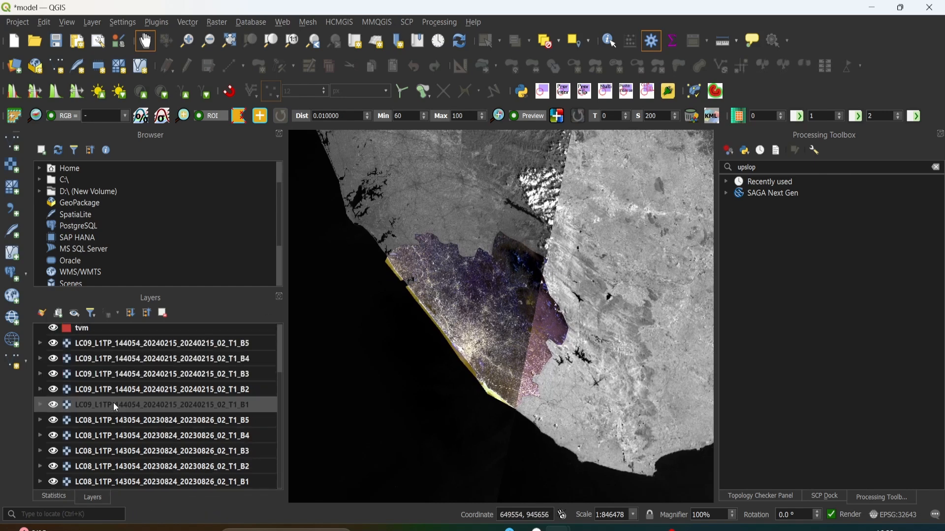
{"action": "scroll", "coordinate": [114, 403], "scroll_direction": "up", "scroll_amount": 2}
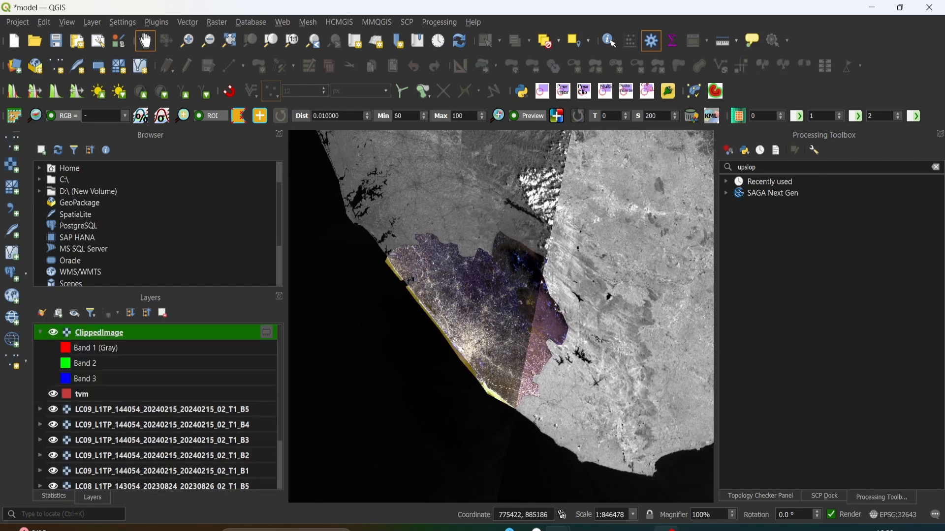
- Open the Model Designer from the main QGIS window
{"action": "mouse_move", "coordinate": [665, 529]}
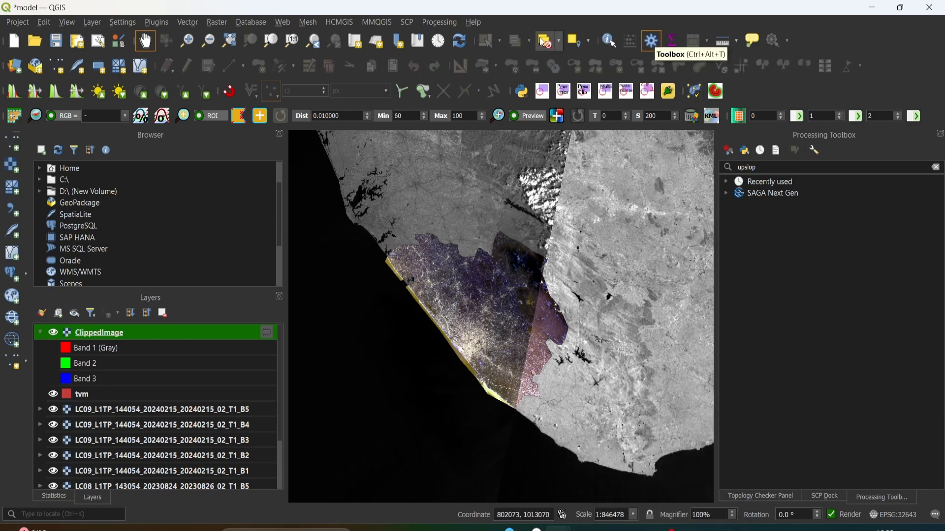
{"action": "left_click", "coordinate": [441, 22]}
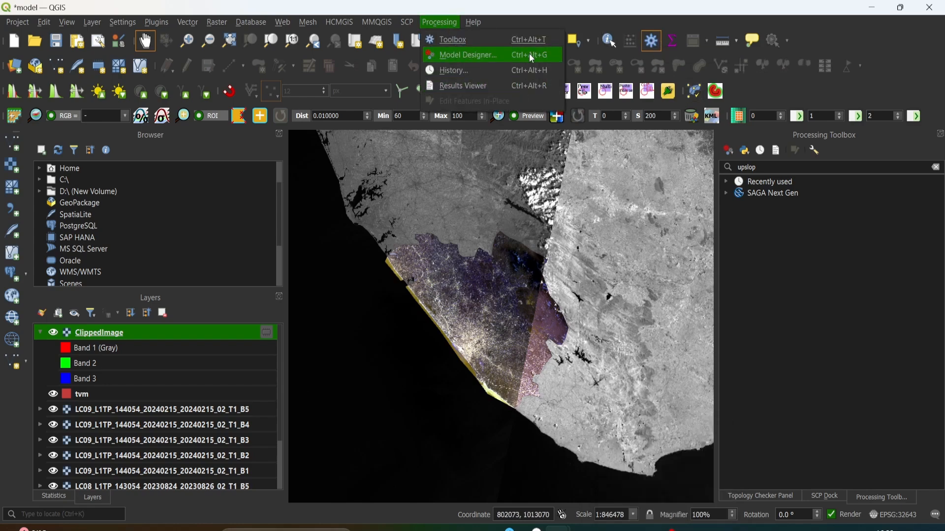